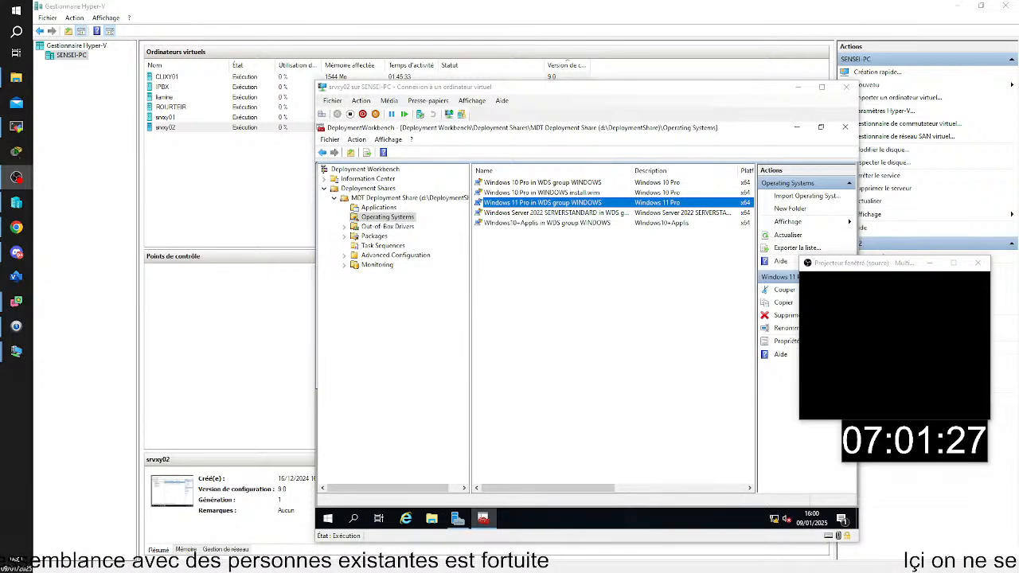
Connect to the CLIXY01 virtual machine and reset it, accepting the loss of unsaved changes
{"action": "double_click", "coordinate": [167, 77]}
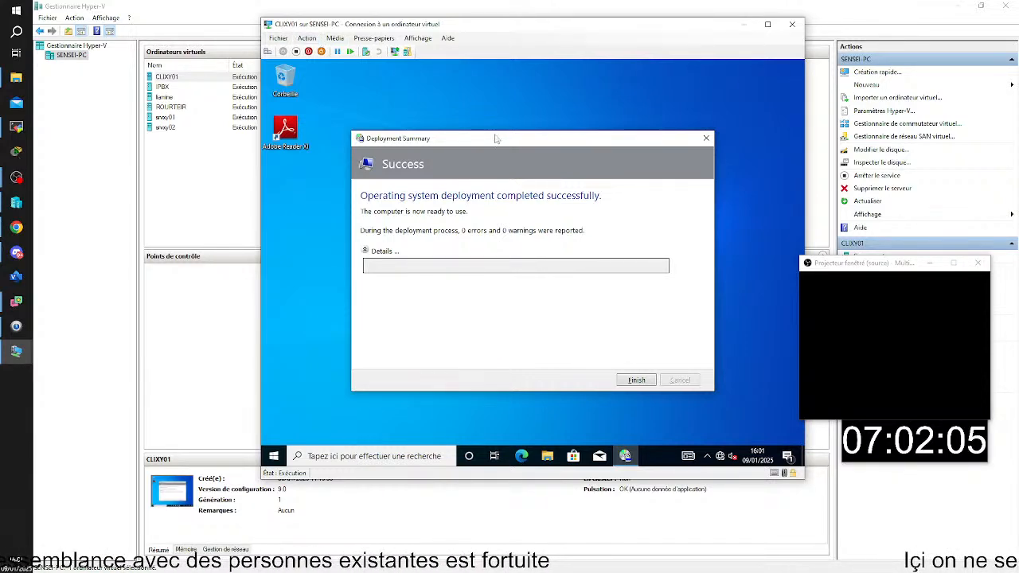
{"action": "left_click", "coordinate": [313, 40]}
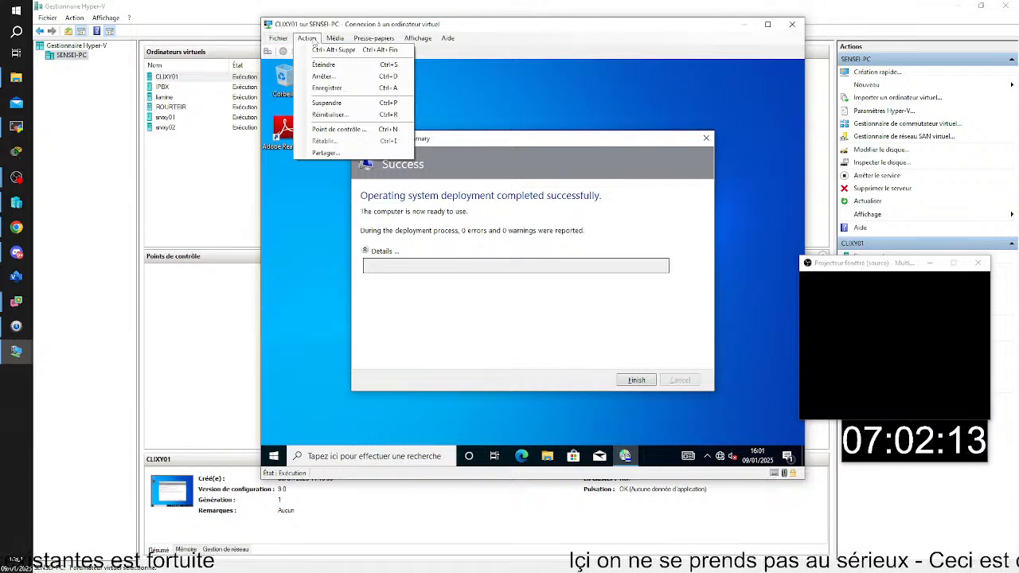
{"action": "left_click", "coordinate": [328, 115]}
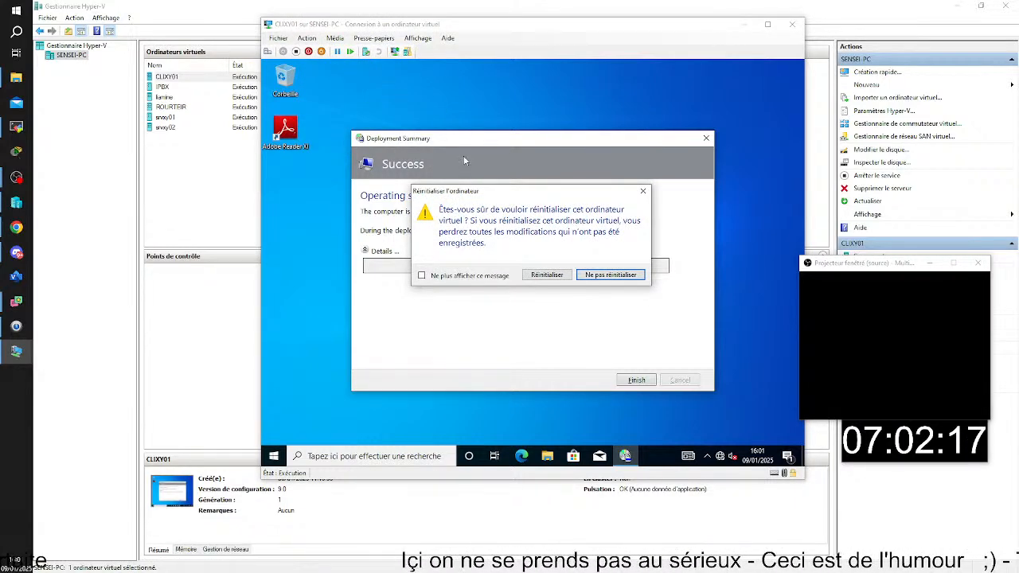
{"action": "left_click", "coordinate": [546, 275]}
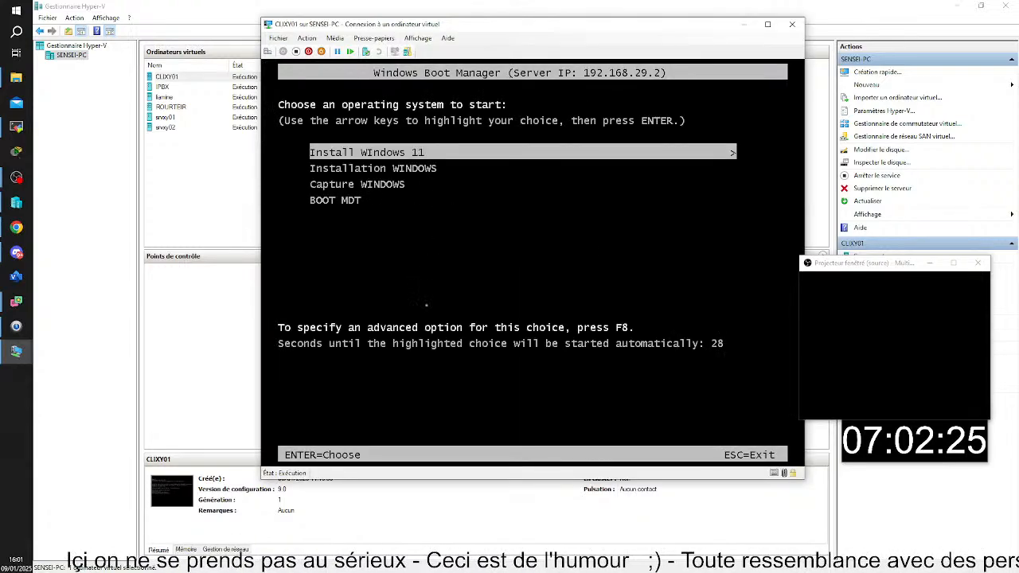
Boot the virtual machine from the BOOT MDT entry in Windows Boot Manager
{"action": "key", "text": "Down"}
{"action": "key", "text": "Down"}
{"action": "key", "text": "Down"}
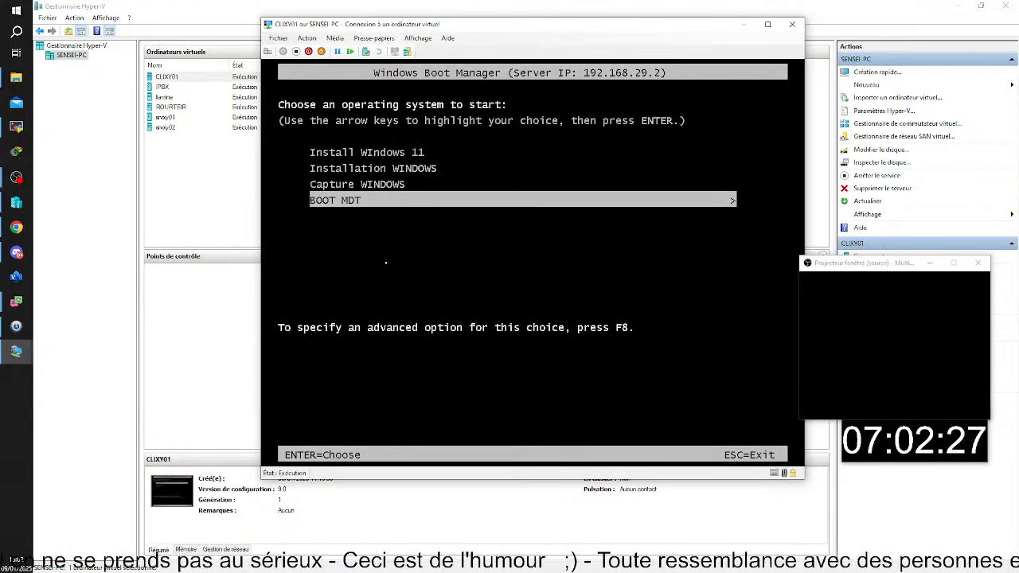
{"action": "key", "text": "Return"}
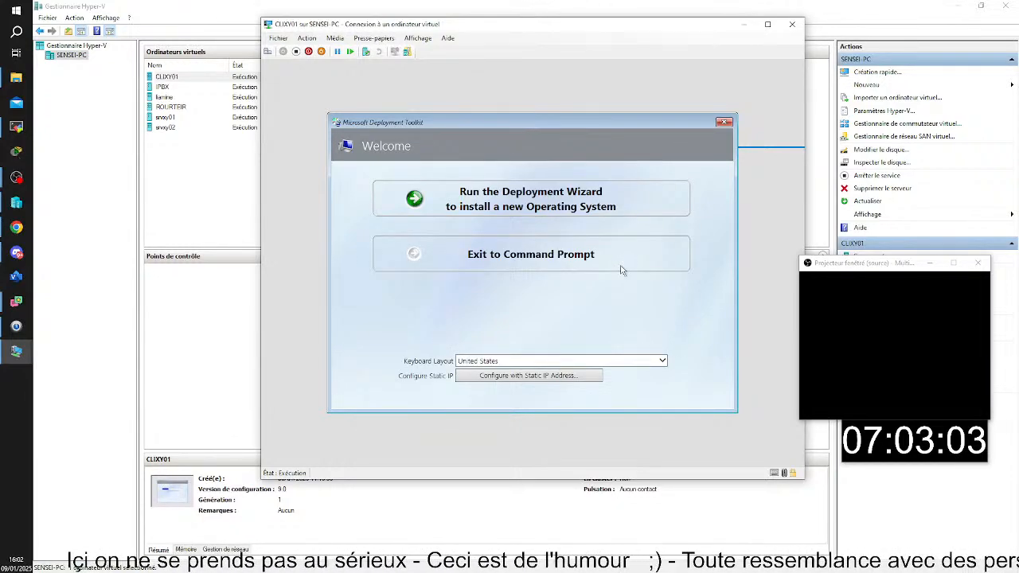
Set the keyboard layout to French and run the Deployment Wizard to install a new operating system
{"action": "left_click", "coordinate": [599, 365]}
{"action": "type", "text": "fr"}
{"action": "key", "text": "Return"}
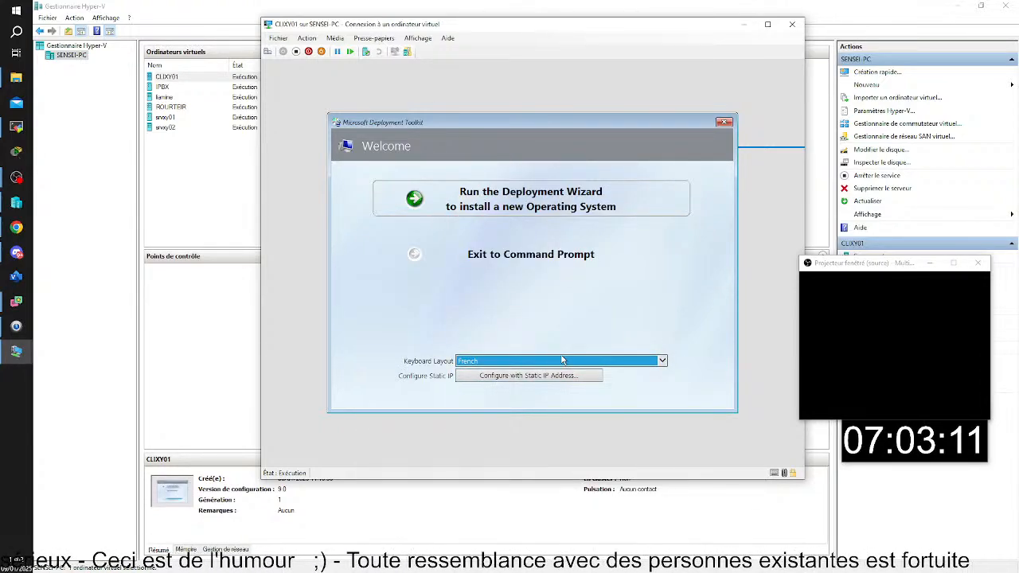
{"action": "left_click", "coordinate": [577, 201]}
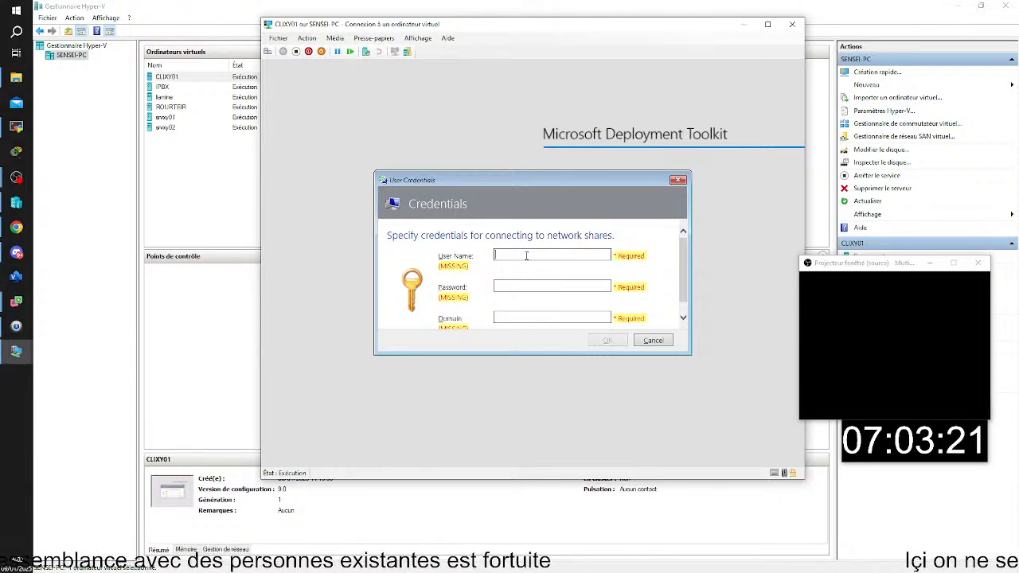
Submit the network share credentials with user name administrateur, the account password and domain domcb
{"action": "type", "text": "administra"}
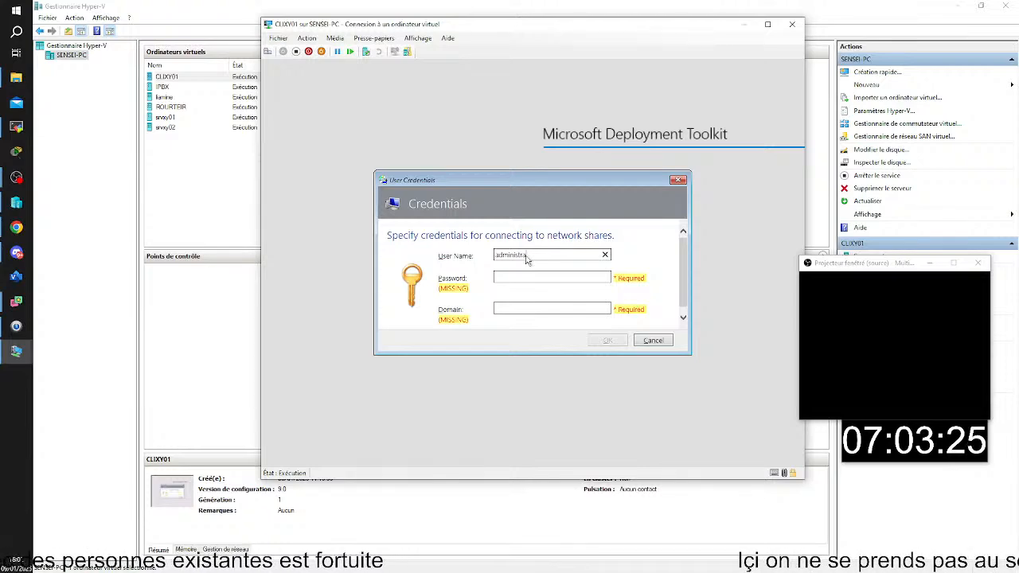
{"action": "type", "text": "teur"}
{"action": "key", "text": "Tab"}
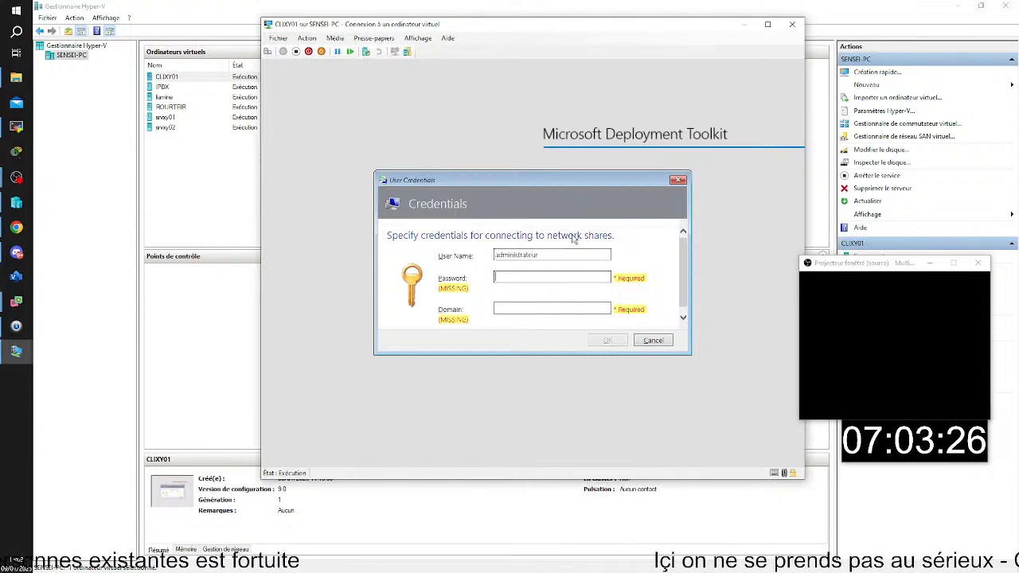
{"action": "type", "text": "••••"}
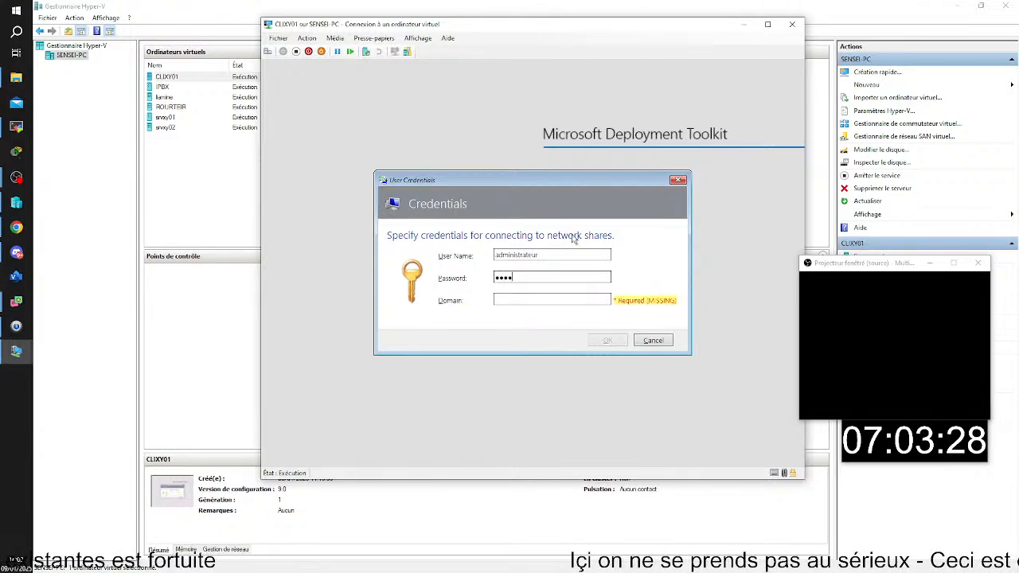
{"action": "type", "text": "••••"}
{"action": "key", "text": "Tab"}
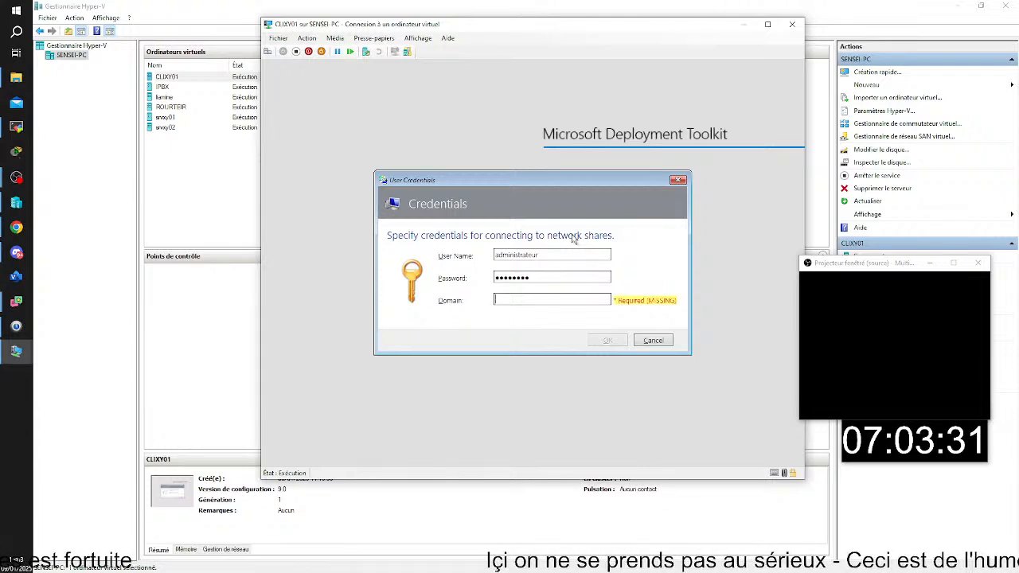
{"action": "type", "text": "dcmcb"}
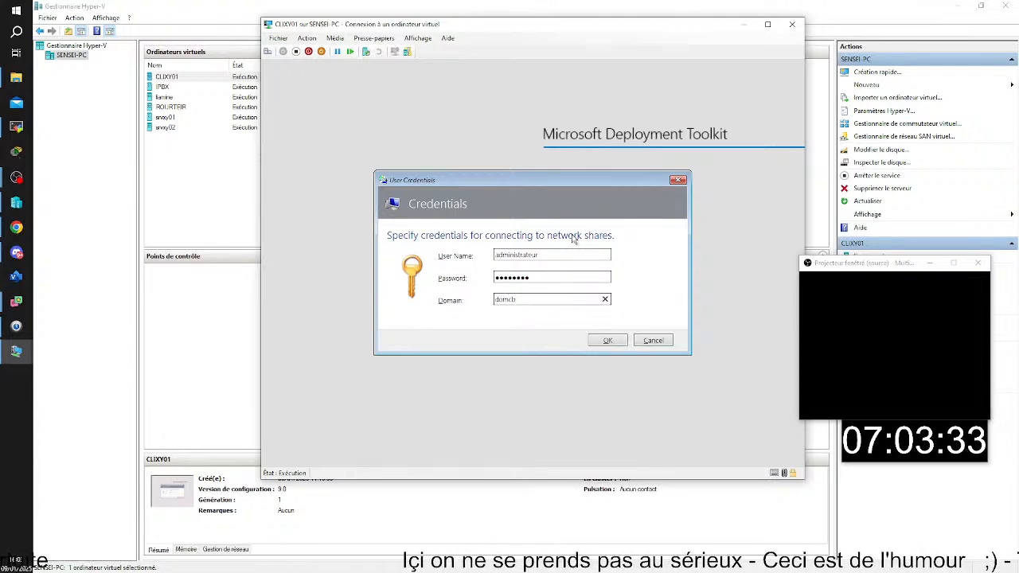
{"action": "key", "text": "Return"}
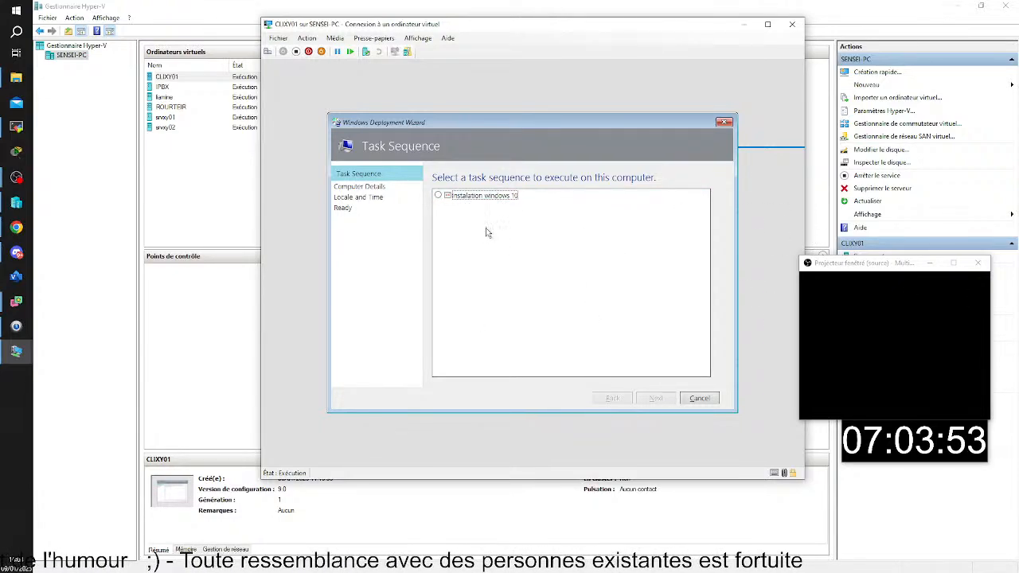
Select the "Instalation windows 10" task sequence and accept the computer details with the machine joined to the WORKGROUP workgroup
{"action": "left_click", "coordinate": [482, 197]}
{"action": "left_click", "coordinate": [674, 398]}
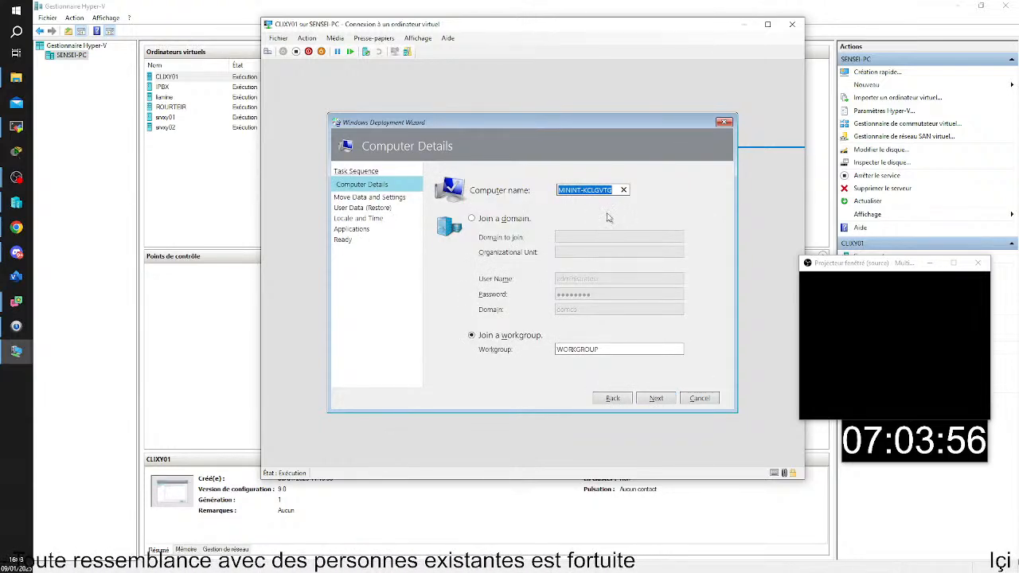
{"action": "left_click", "coordinate": [491, 220]}
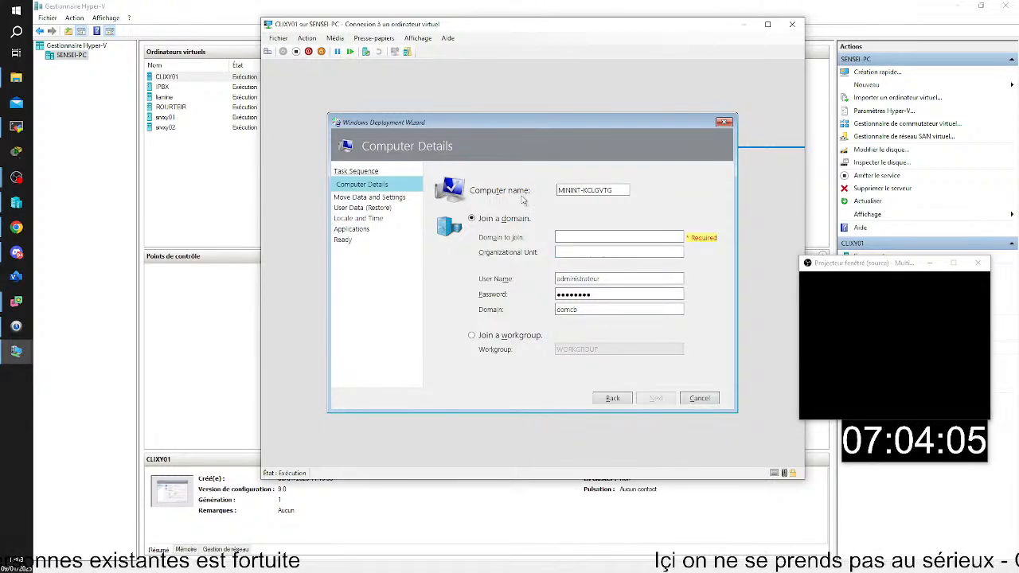
{"action": "left_click", "coordinate": [487, 335]}
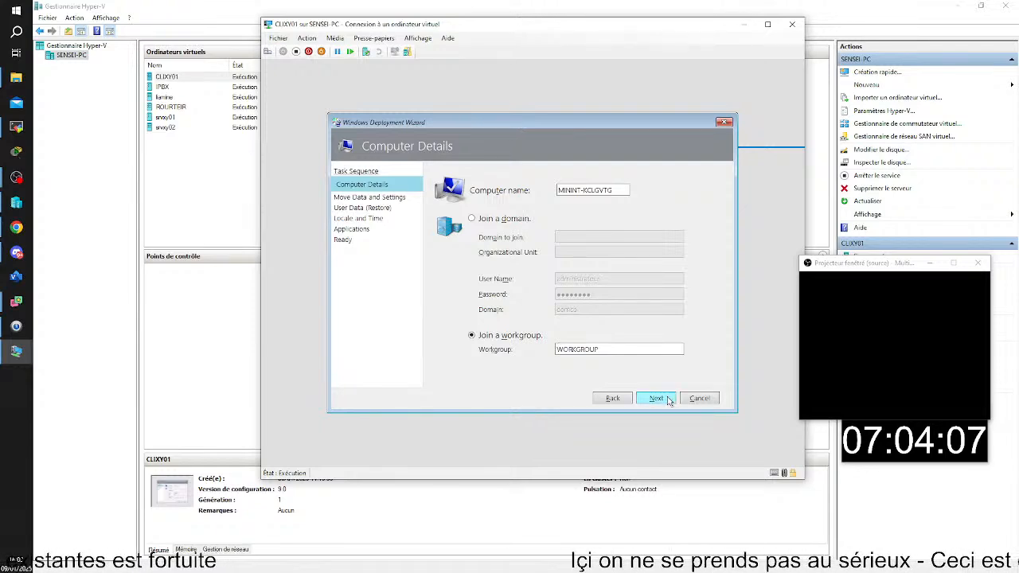
{"action": "left_click", "coordinate": [670, 400]}
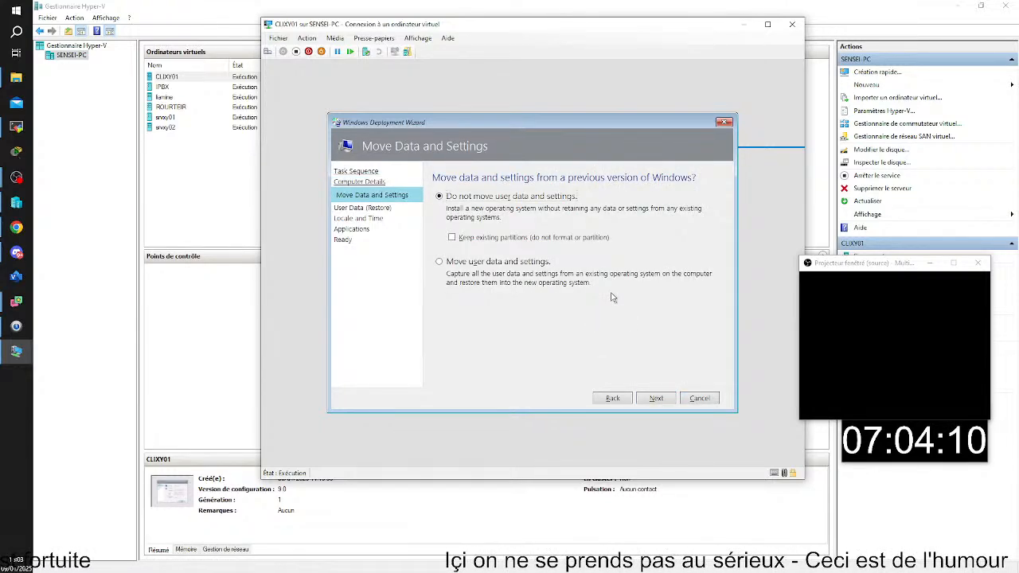
Accept the default user data options and set the time zone to (UTC+01:00) Brussels, Copenhagen, Madrid, Paris
{"action": "left_click", "coordinate": [656, 400]}
{"action": "left_click", "coordinate": [656, 400]}
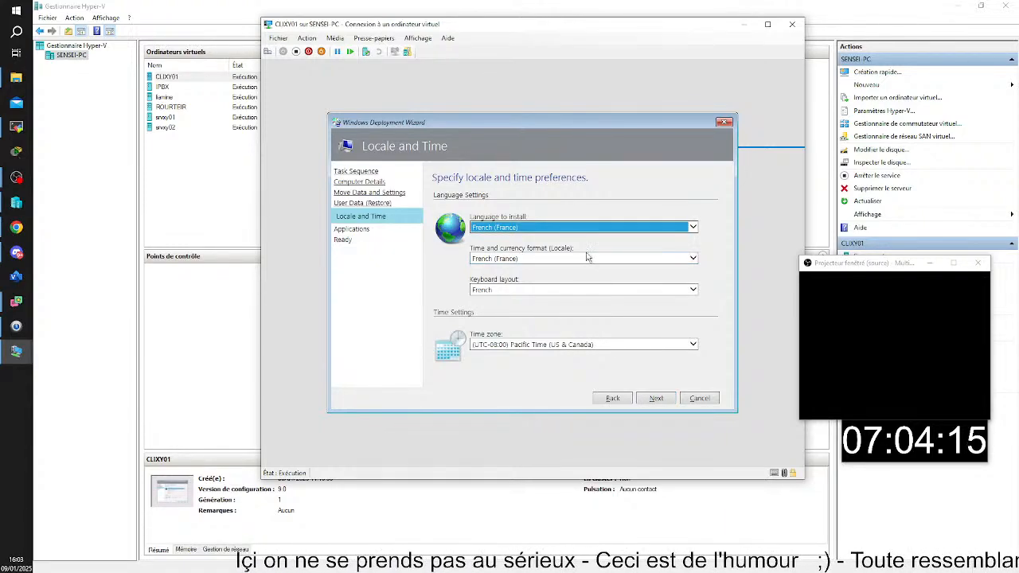
{"action": "left_click", "coordinate": [596, 345]}
{"action": "scroll", "coordinate": [595, 345], "scroll_direction": "up", "scroll_amount": 20}
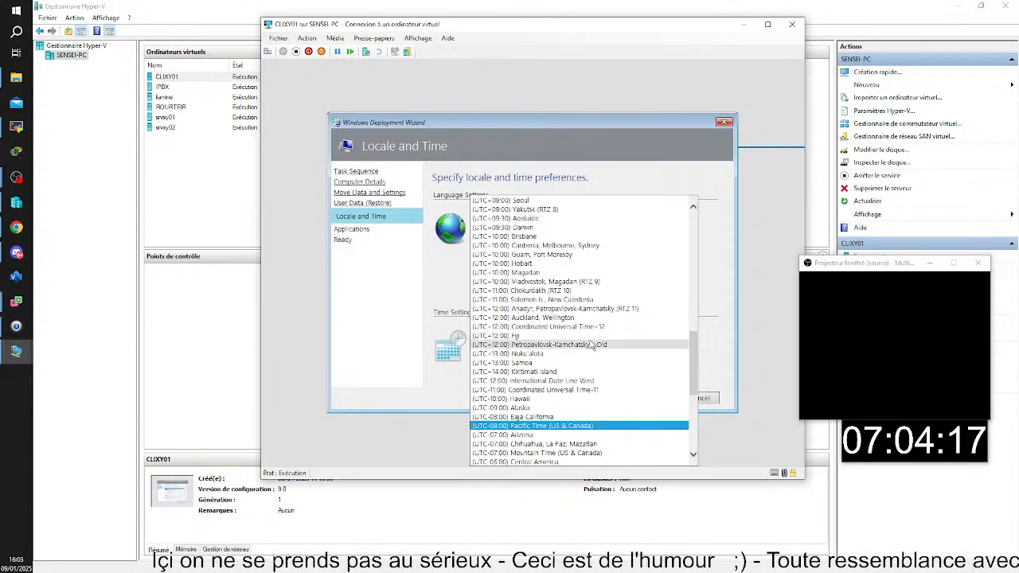
{"action": "scroll", "coordinate": [576, 347], "scroll_direction": "up", "scroll_amount": 5}
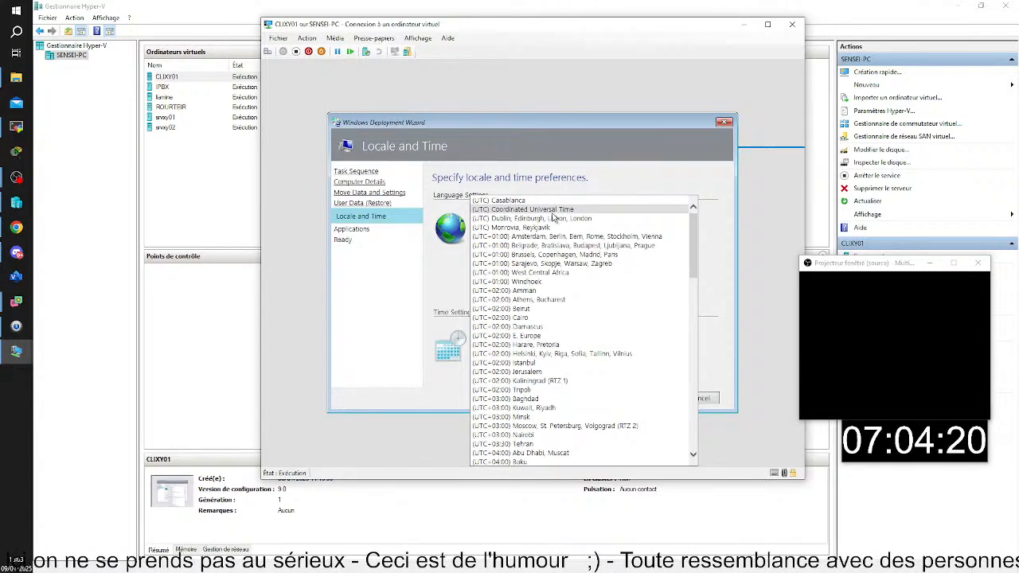
{"action": "left_click", "coordinate": [586, 254]}
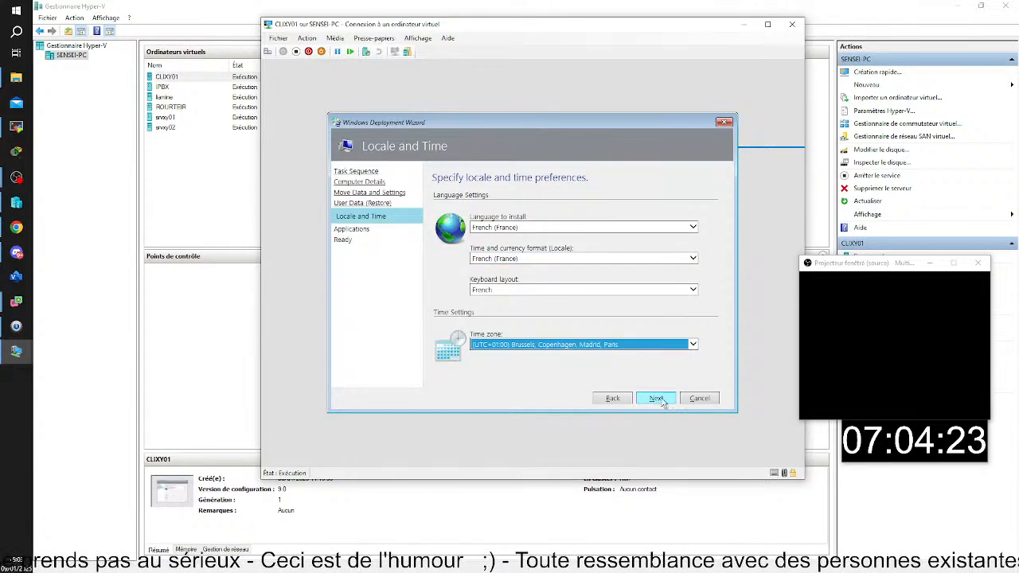
{"action": "left_click", "coordinate": [656, 398]}
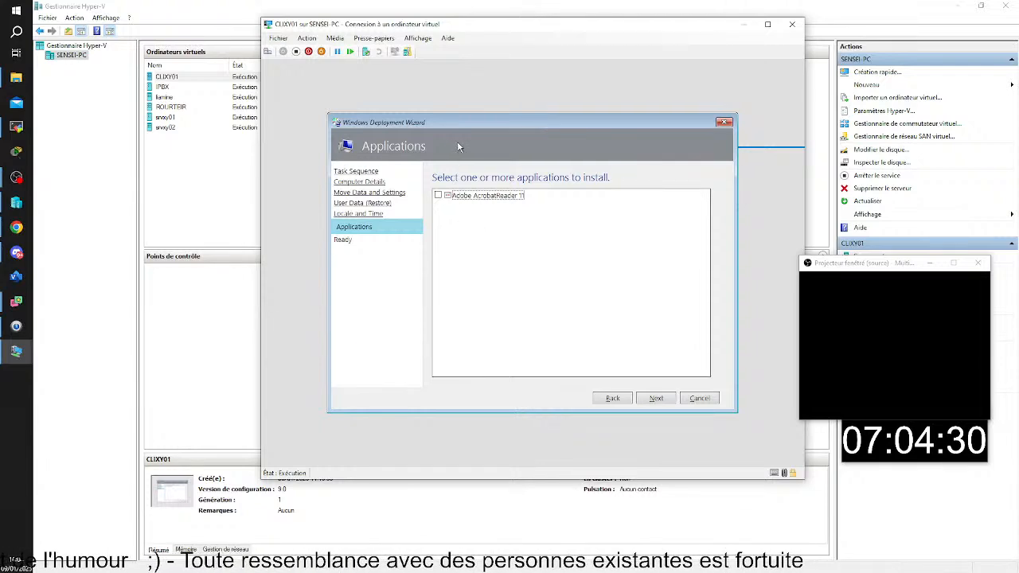
Include Adobe AcrobatReader 11 among the applications to install and begin the deployment
{"action": "left_click", "coordinate": [468, 195]}
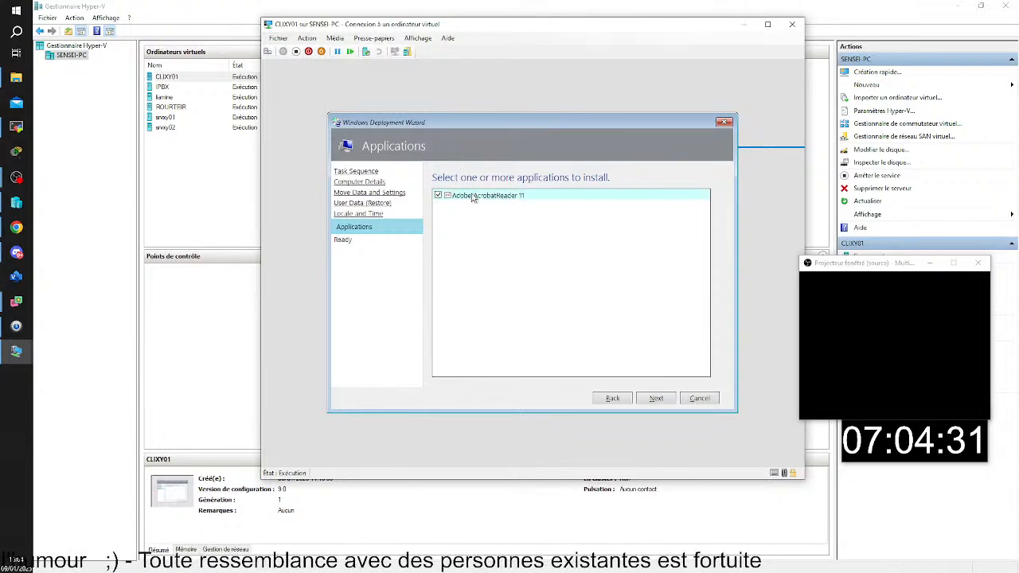
{"action": "left_click", "coordinate": [658, 399]}
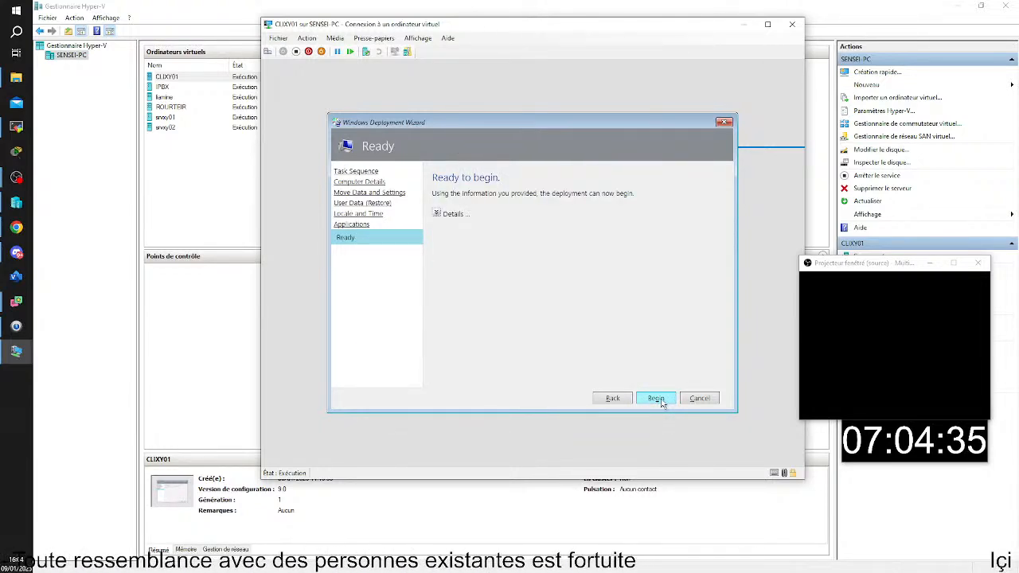
{"action": "left_click", "coordinate": [659, 401]}
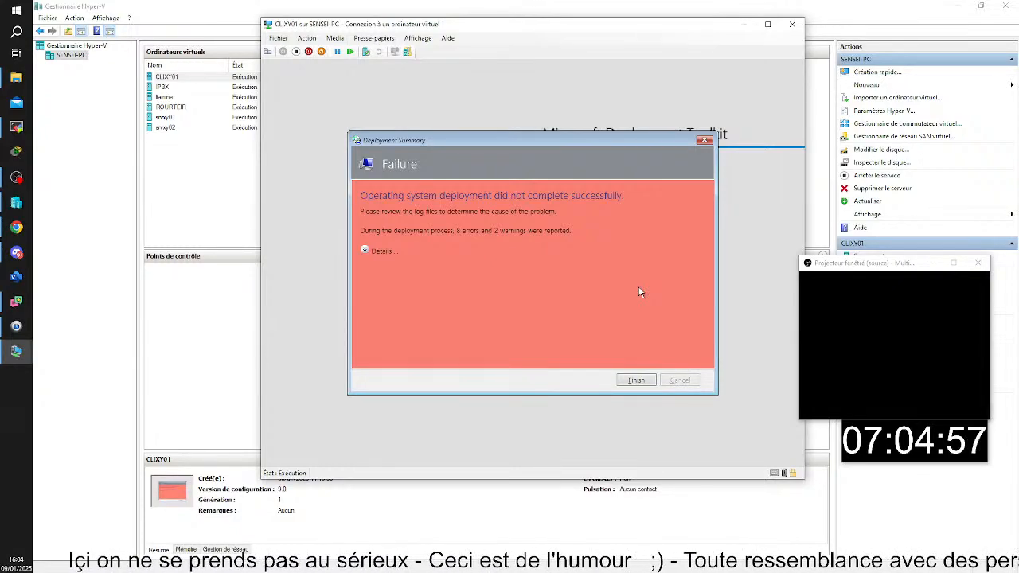
Examine the error details in the deployment summary and minimize the CLIXY01 connection window
{"action": "left_click", "coordinate": [365, 251]}
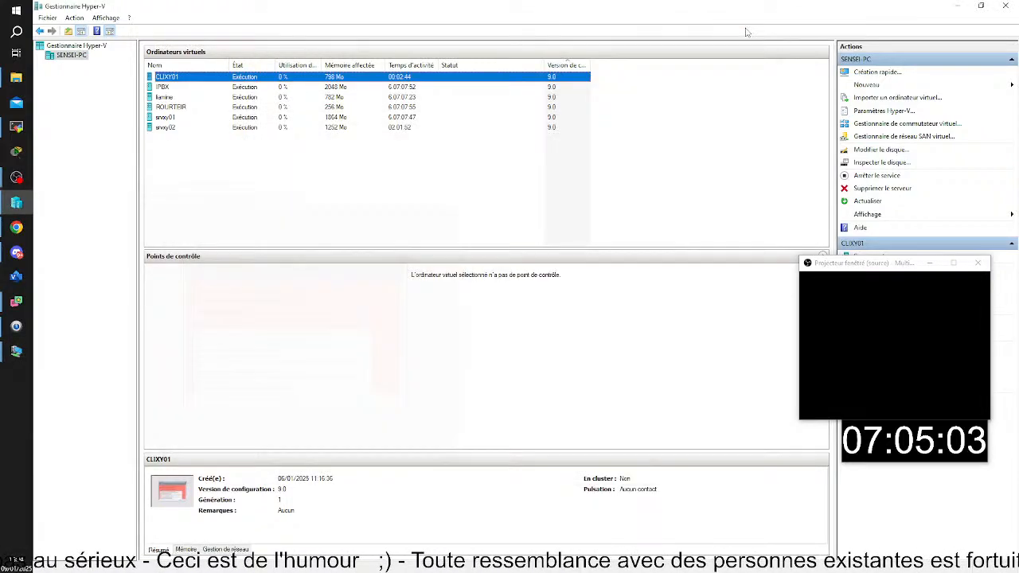
{"action": "left_click", "coordinate": [743, 25]}
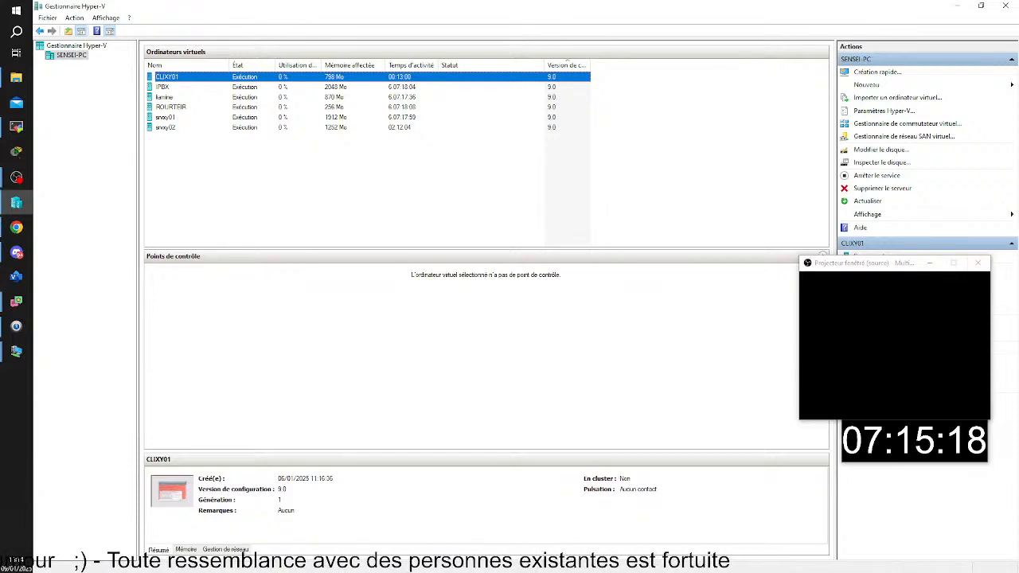
{"action": "key", "text": "alt+Tab"}
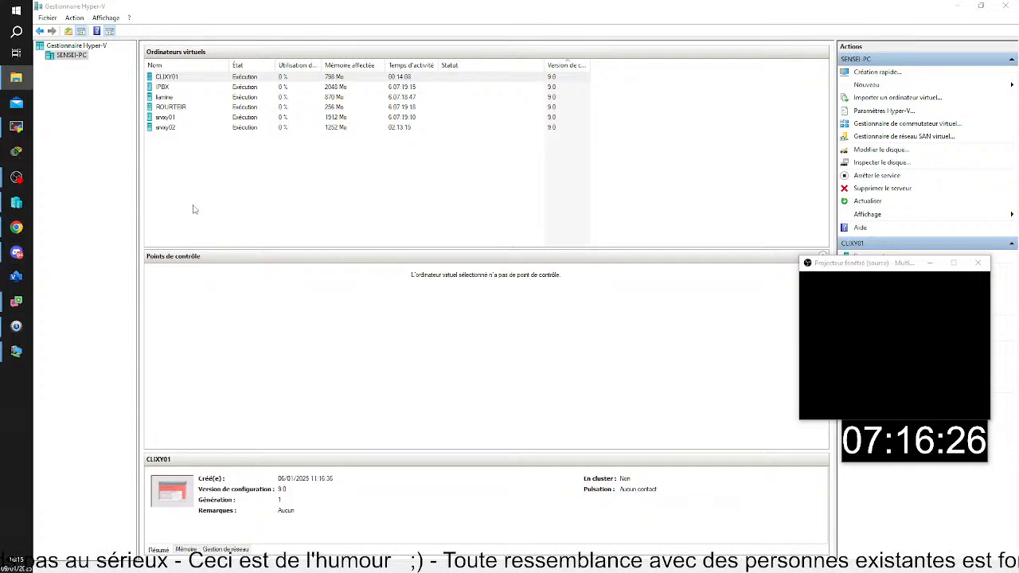
Connect to the srvxy02 virtual machine and view the Windows PE settings in the MDT Deployment Share's properties
{"action": "left_click", "coordinate": [171, 129]}
{"action": "double_click", "coordinate": [171, 133]}
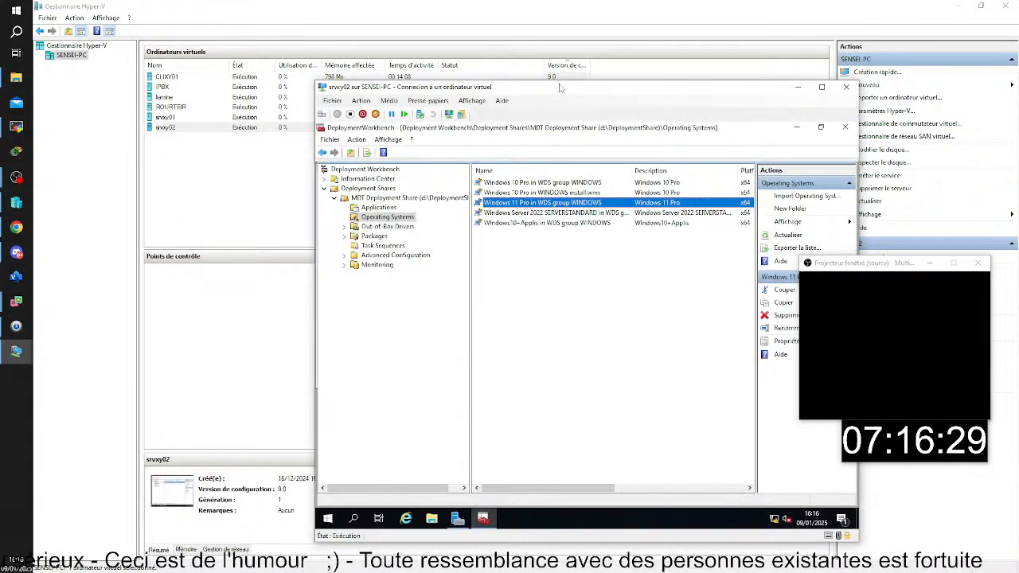
{"action": "right_click", "coordinate": [213, 156]}
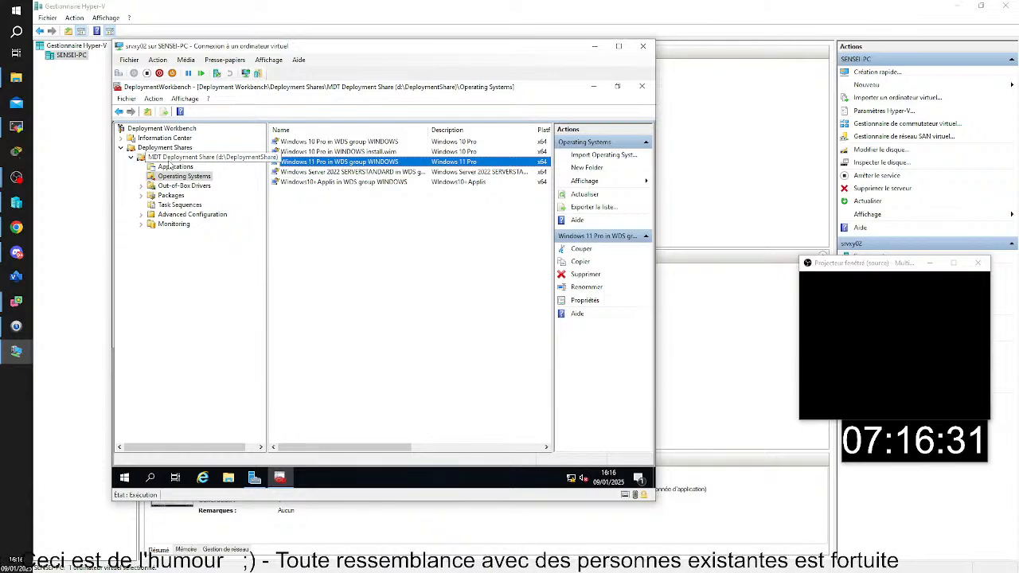
{"action": "left_click", "coordinate": [211, 210]}
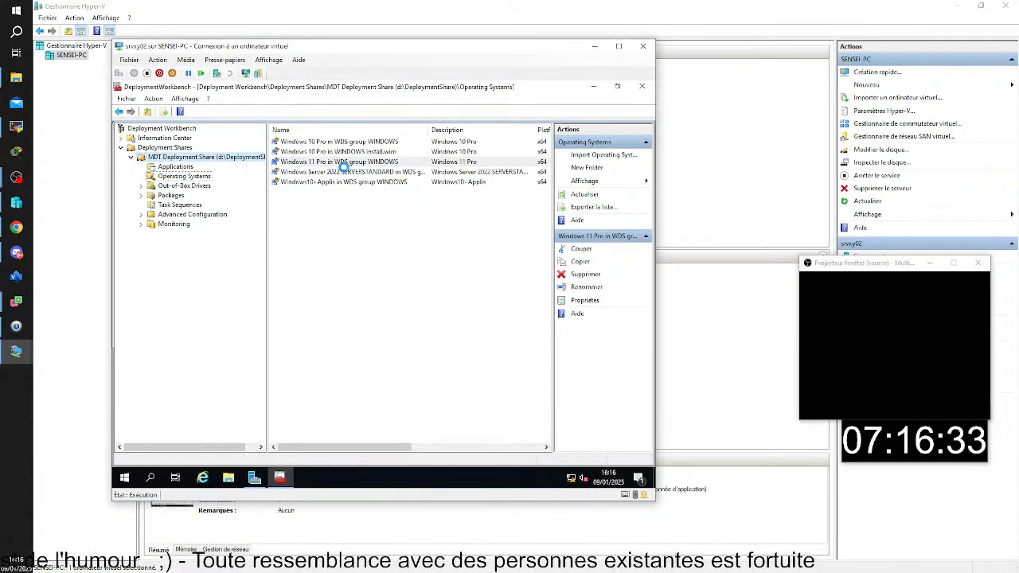
{"action": "left_click", "coordinate": [265, 139]}
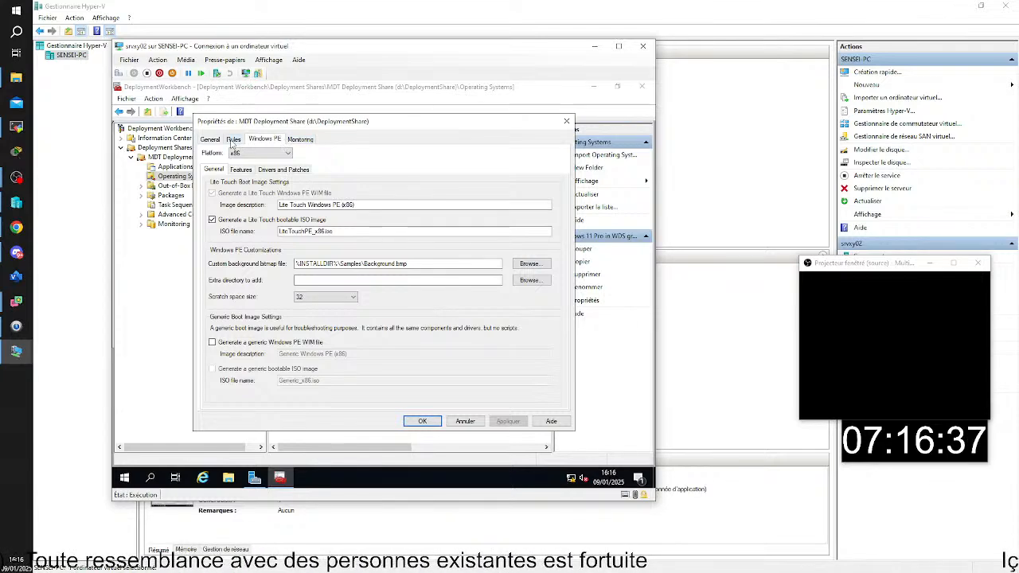
Review the deployment share's rules and its Bootstrap file, and close both without changes
{"action": "left_click", "coordinate": [234, 140]}
{"action": "left_click_drag", "start_coordinate": [335, 124], "coordinate": [318, 140]}
{"action": "left_click", "coordinate": [462, 400]}
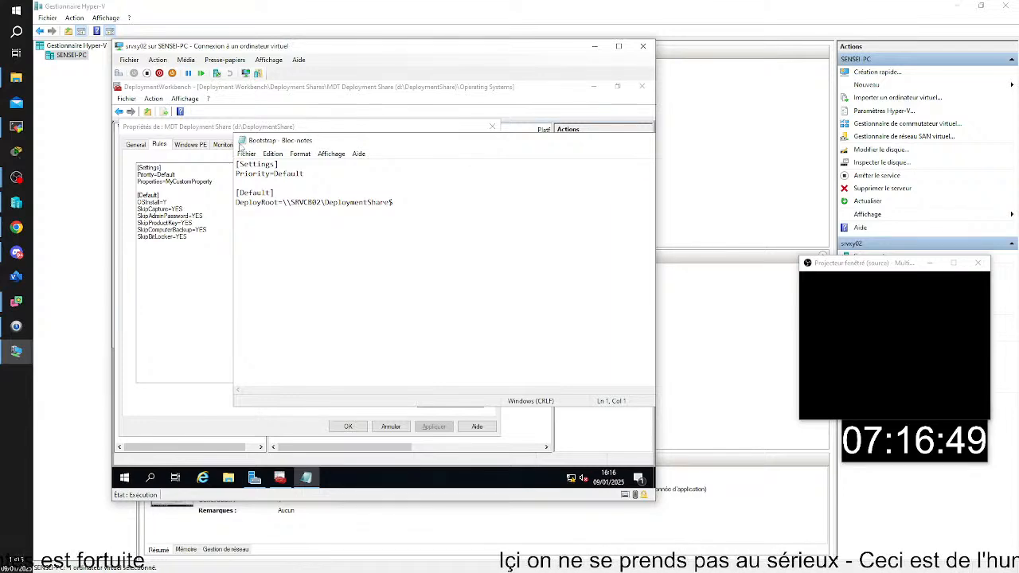
{"action": "double_click", "coordinate": [242, 141]}
{"action": "left_click", "coordinate": [492, 127]}
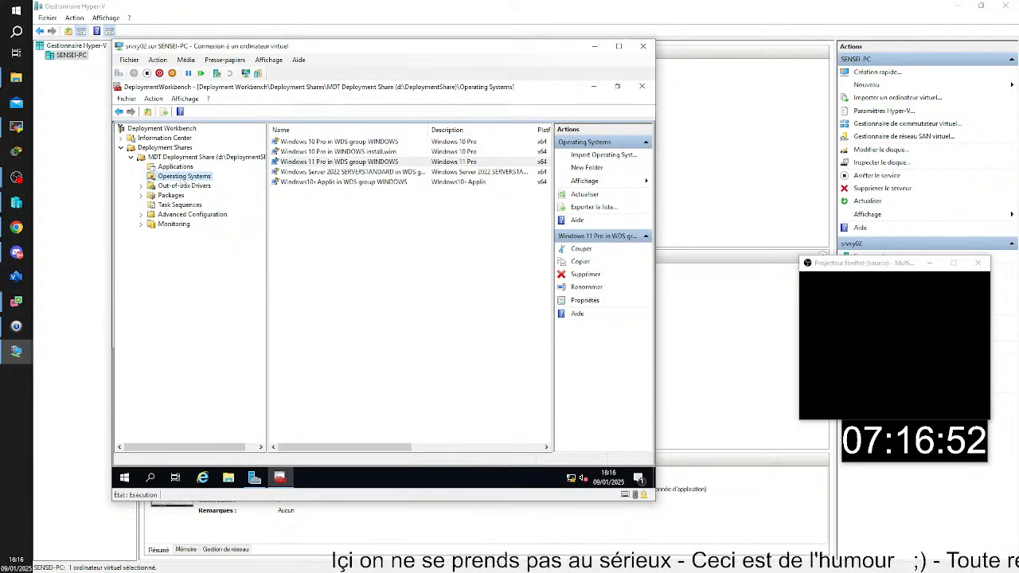
Display the MDT Deployment Share's rules in its properties and place the Bootstrap file beside them
{"action": "right_click", "coordinate": [158, 158]}
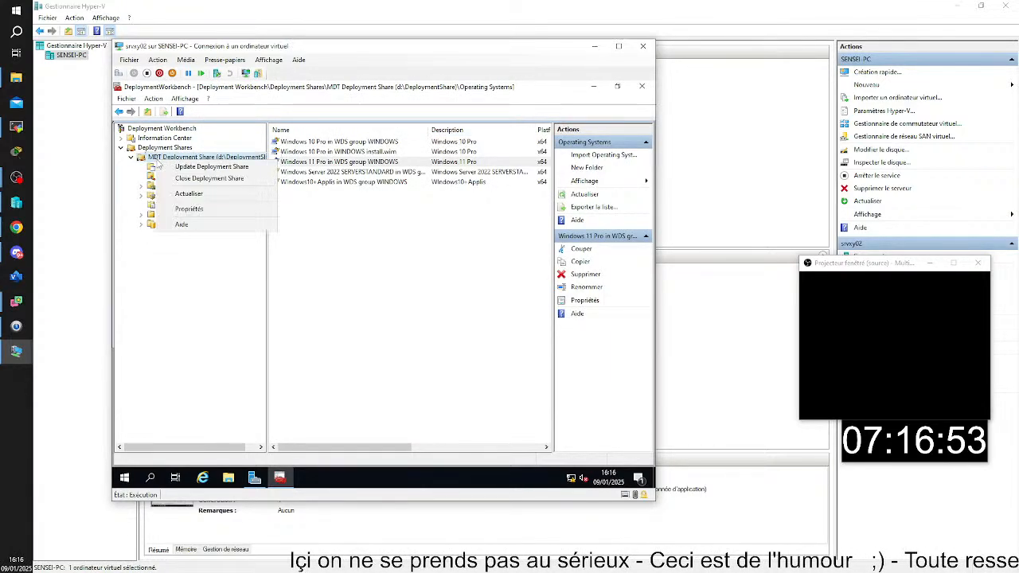
{"action": "left_click", "coordinate": [191, 210]}
{"action": "left_click_drag", "start_coordinate": [217, 129], "coordinate": [194, 180]}
{"action": "left_click", "coordinate": [243, 163]}
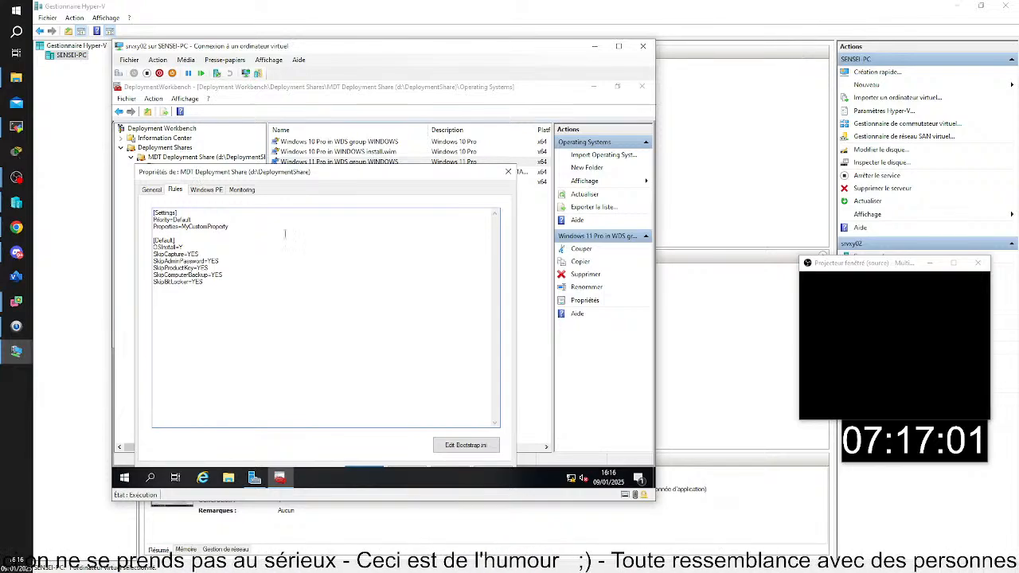
{"action": "left_click", "coordinate": [467, 446]}
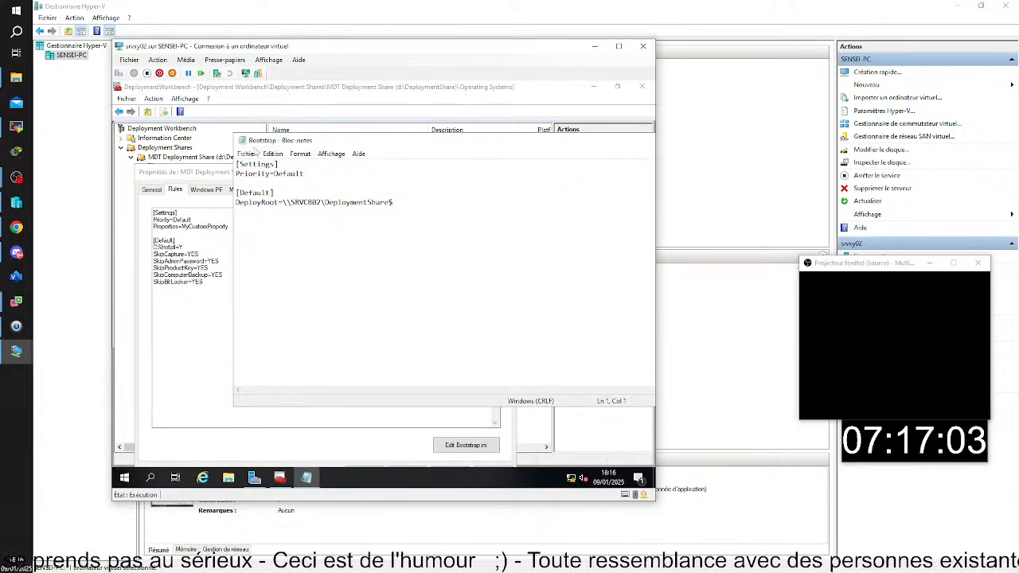
{"action": "left_click_drag", "start_coordinate": [231, 134], "coordinate": [474, 214]}
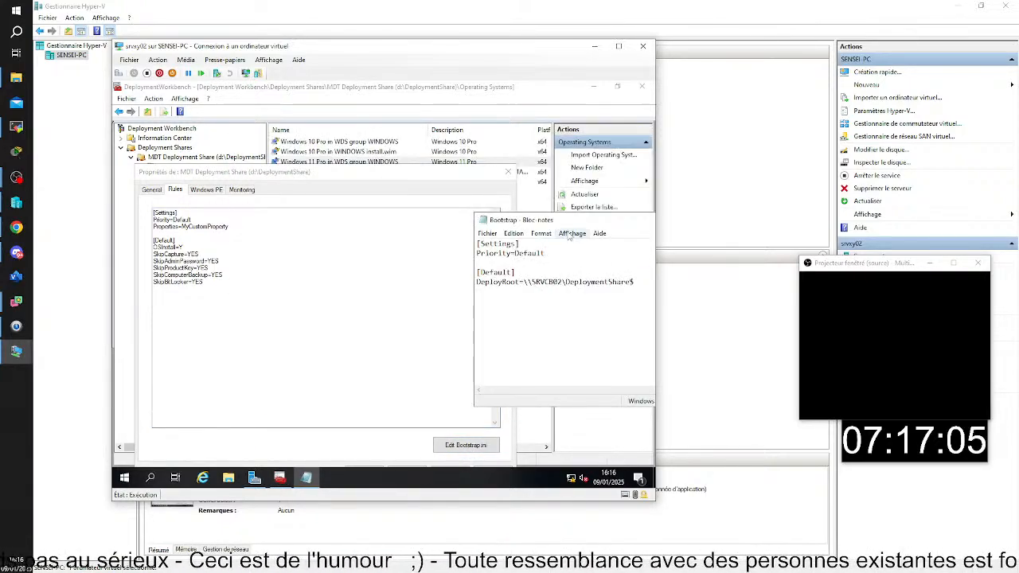
{"action": "left_click_drag", "start_coordinate": [568, 224], "coordinate": [340, 182]}
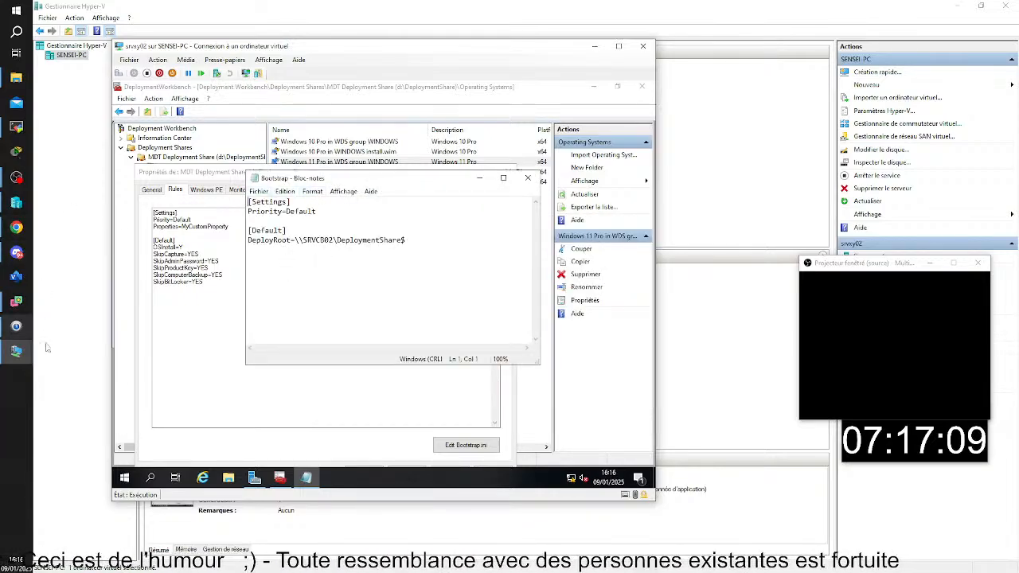
Annotate the magnified screen with arrows to Rules and Edit Bootstrap.ini, and boxes around the default rules and the Bootstrap text
{"action": "left_click", "coordinate": [22, 422]}
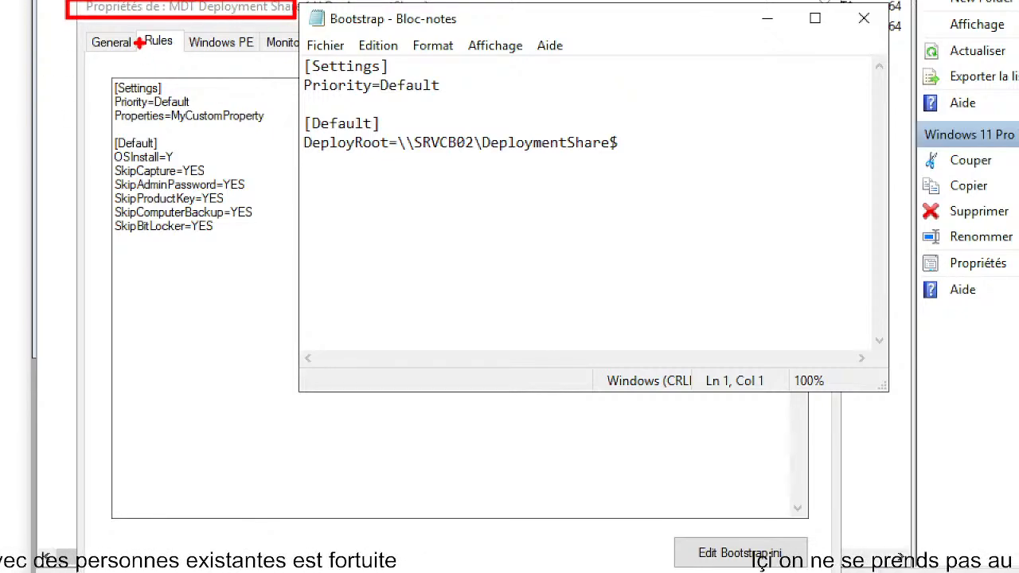
{"action": "left_click_drag", "start_coordinate": [141, 43], "coordinate": [74, 34]}
{"action": "mouse_move", "coordinate": [103, 119]}
{"action": "left_mouse_down"}
{"action": "mouse_move", "coordinate": [209, 175]}
{"action": "mouse_move", "coordinate": [256, 277]}
{"action": "mouse_move", "coordinate": [272, 393]}
{"action": "left_mouse_up"}
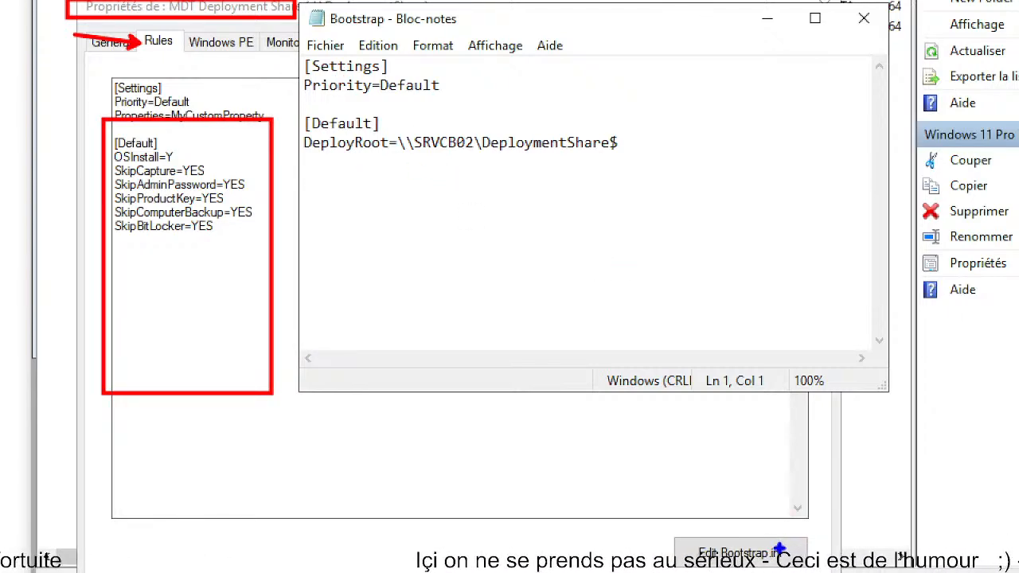
{"action": "left_click_drag", "start_coordinate": [780, 549], "coordinate": [866, 461]}
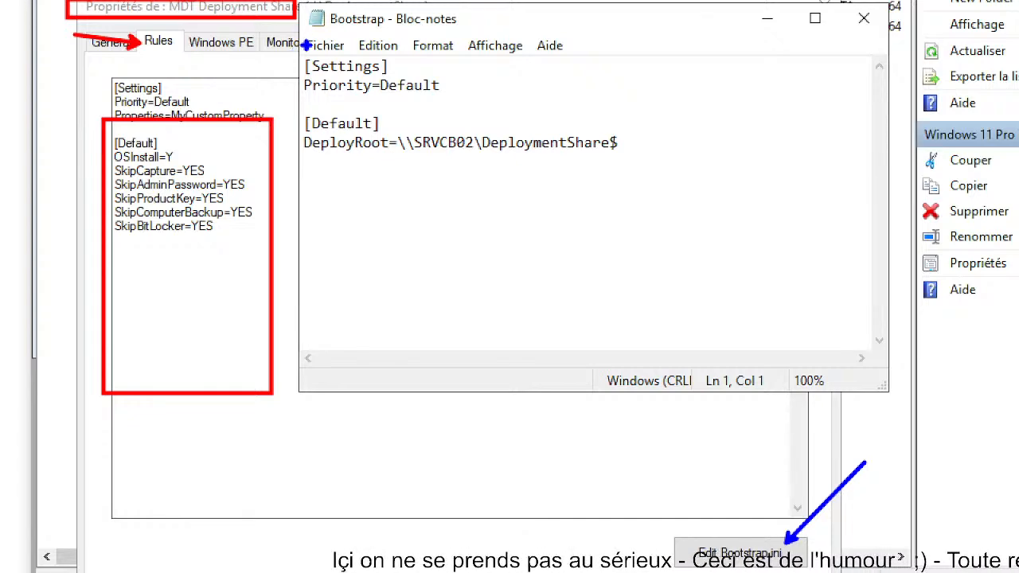
{"action": "mouse_move", "coordinate": [304, 45]}
{"action": "left_mouse_down"}
{"action": "mouse_move", "coordinate": [710, 273]}
{"action": "mouse_move", "coordinate": [710, 316]}
{"action": "left_mouse_up"}
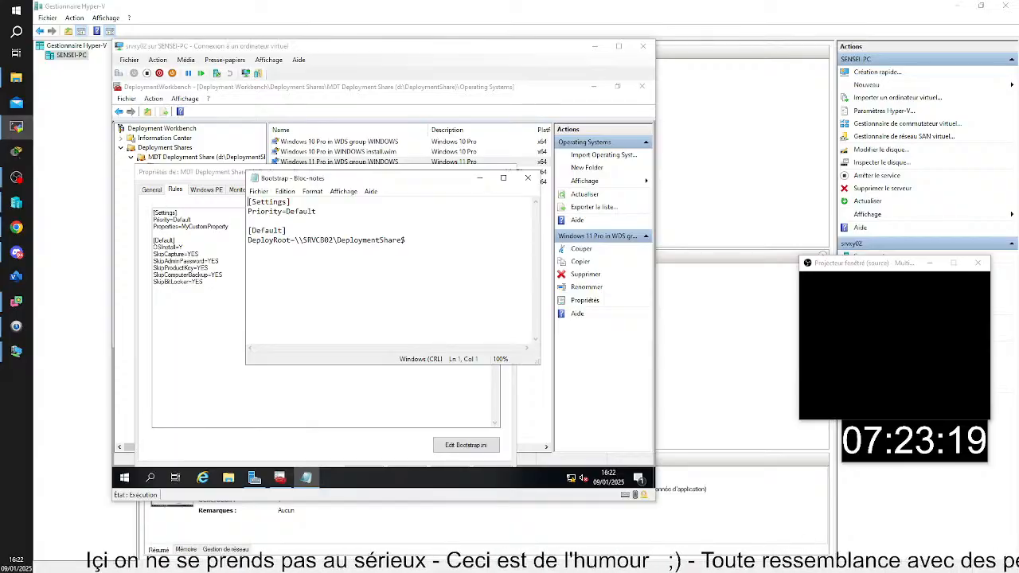
Maximize the TSSR04 remote view and copy Copilot's example parameters from UserDomain to SkipBDDWelcome into Bootstrap.ini below the DeployRoot line
{"action": "left_click_drag", "start_coordinate": [1017, 326], "coordinate": [147, 45]}
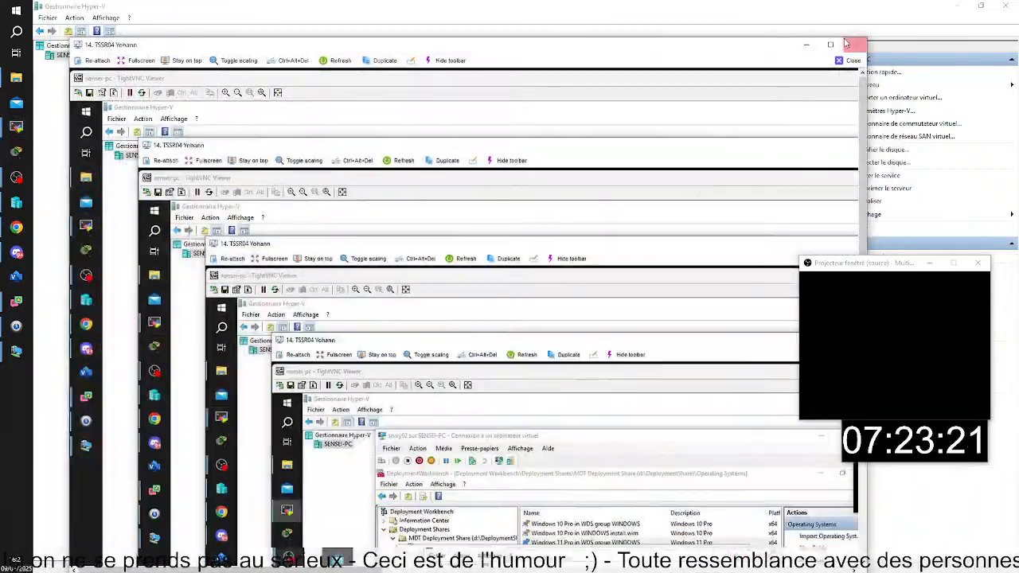
{"action": "left_click", "coordinate": [830, 44]}
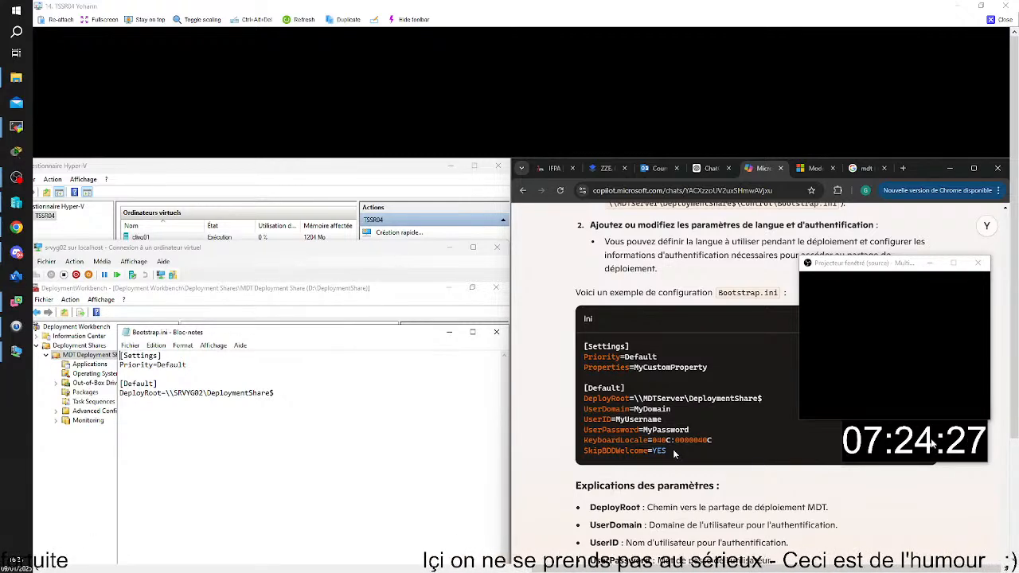
{"action": "left_click_drag", "start_coordinate": [674, 452], "coordinate": [653, 450]}
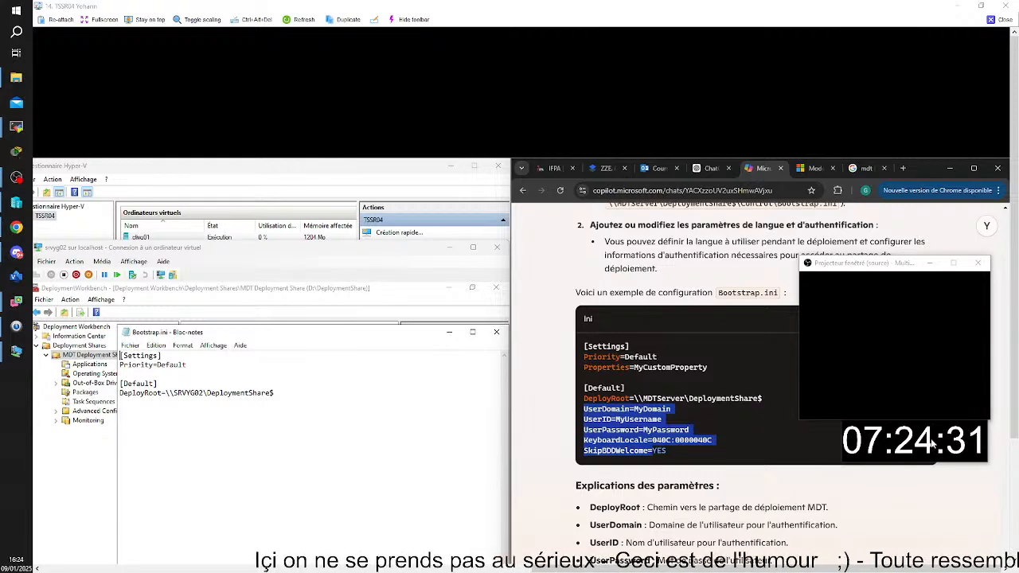
{"action": "key", "text": "alt+Tab"}
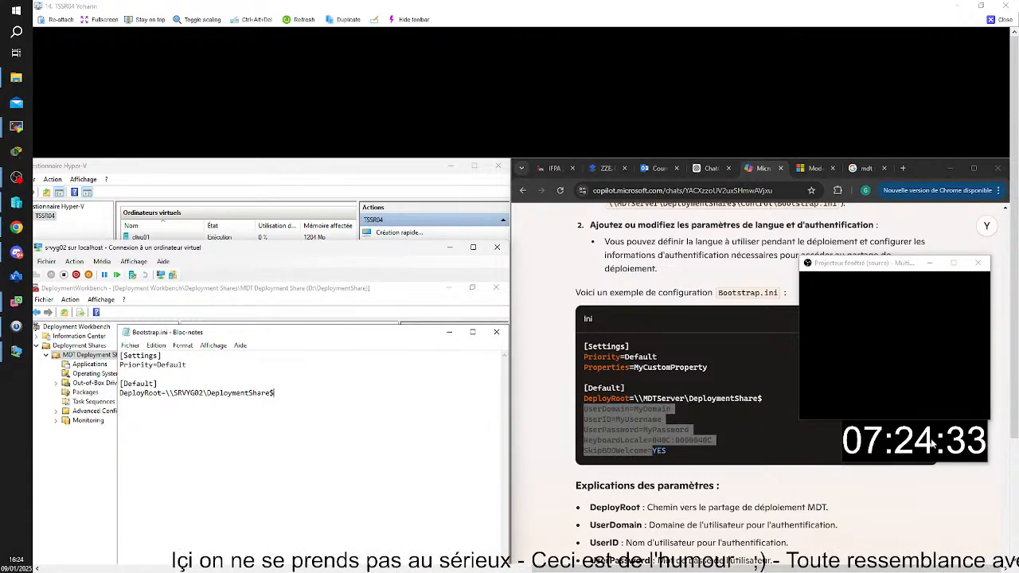
{"action": "key", "text": "Return"}
{"action": "key", "text": "ctrl+v"}
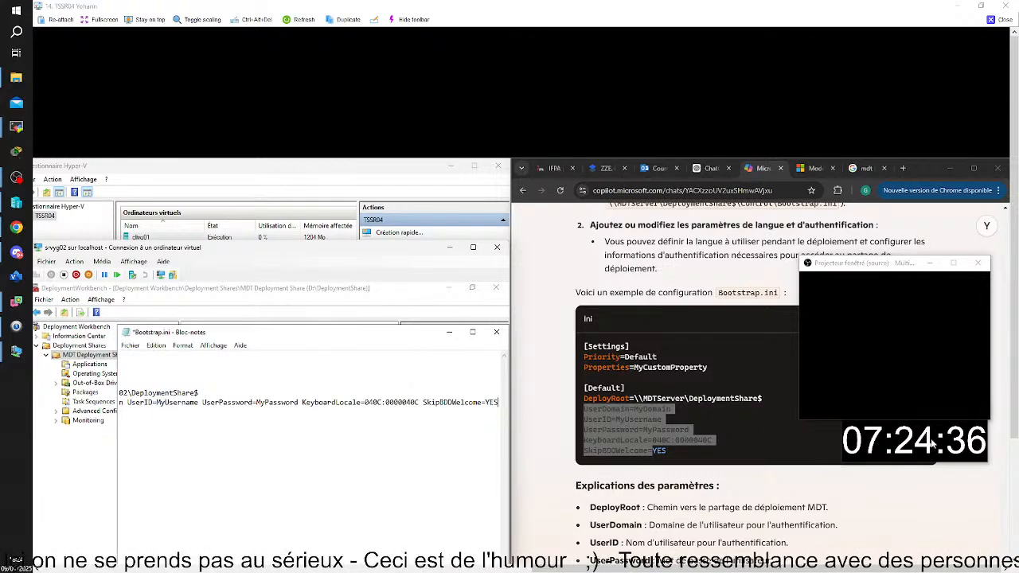
Split the pasted Bootstrap.ini parameters so that UserDomain, UserID, UserPassword, KeyboardLocale and SkipBDDWelcome each have their own line
{"action": "key", "text": "Home"}
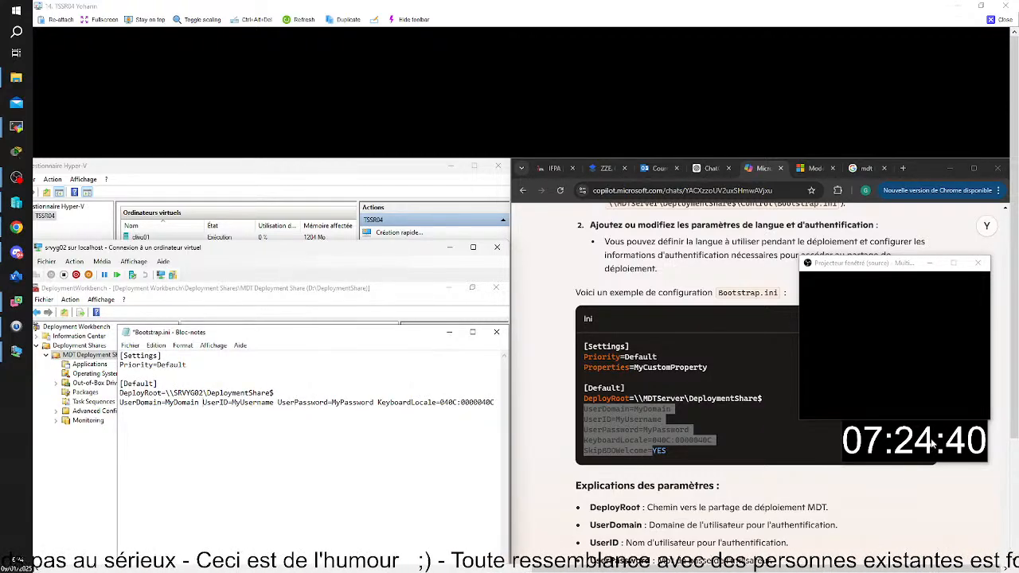
{"action": "key", "text": "Return"}
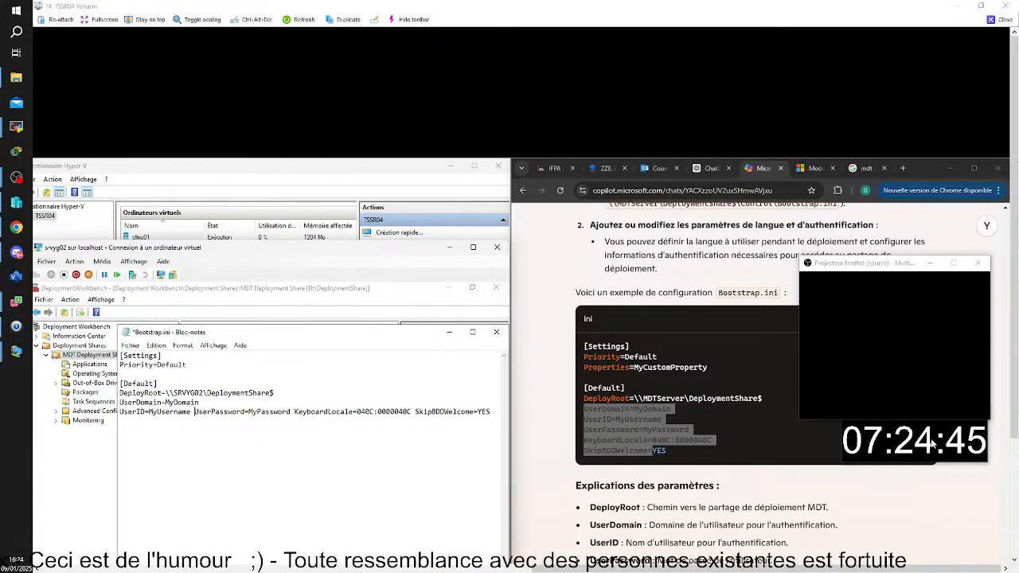
{"action": "key", "text": "Return"}
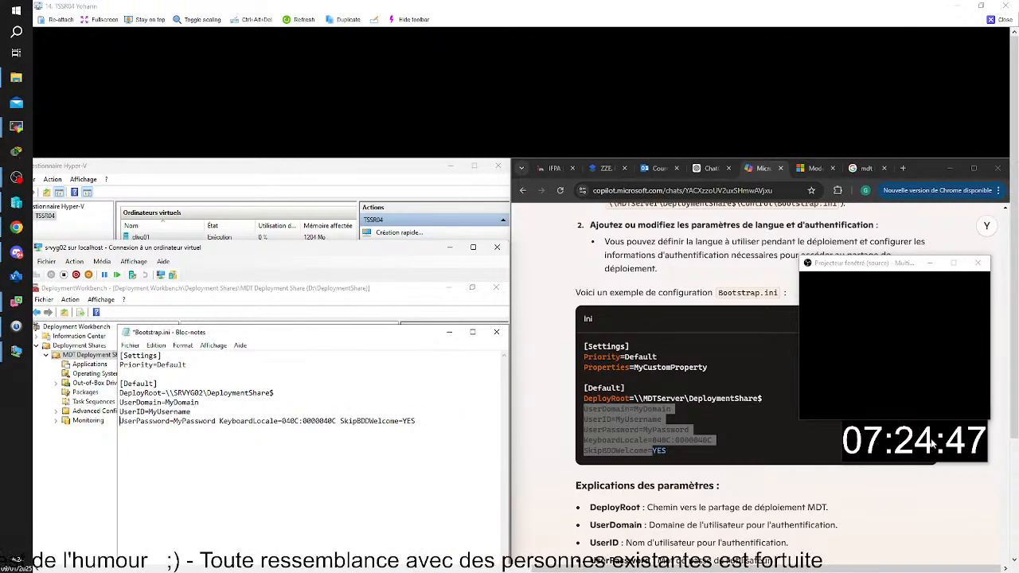
{"action": "key", "text": "ctrl+Right"}
{"action": "key", "text": "Return"}
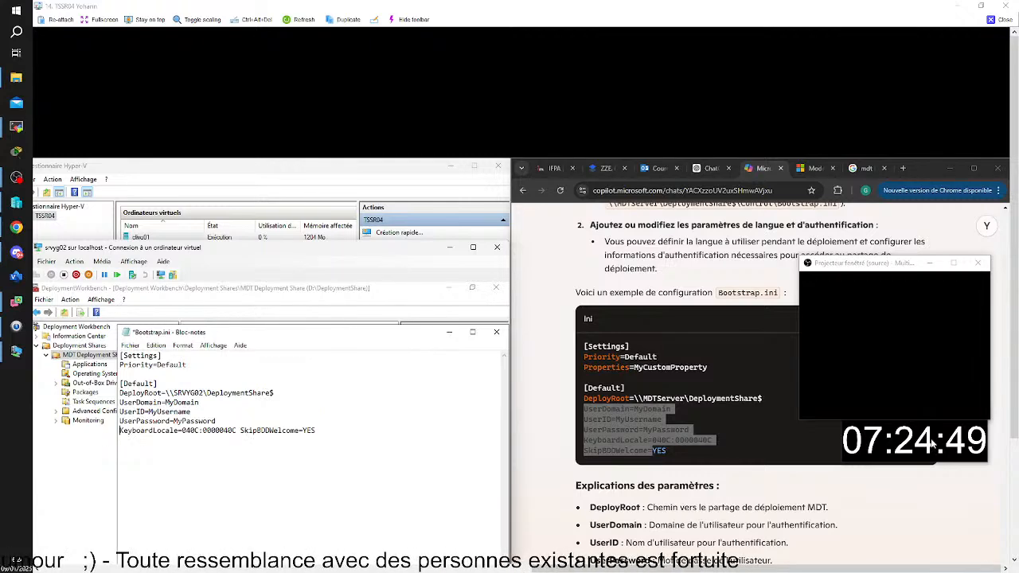
{"action": "key", "text": "ctrl+Right"}
{"action": "key", "text": "Return"}
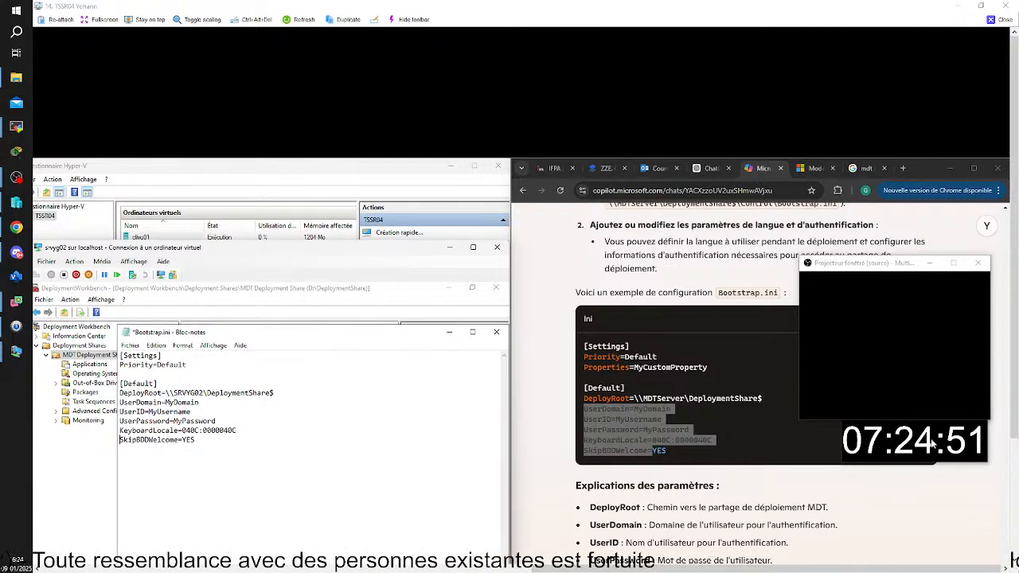
Set the UserDomain value in Bootstrap.ini to domyg.lan
{"action": "key", "text": "Up"}
{"action": "key", "text": "Up"}
{"action": "key", "text": "Up"}
{"action": "key", "text": "End"}
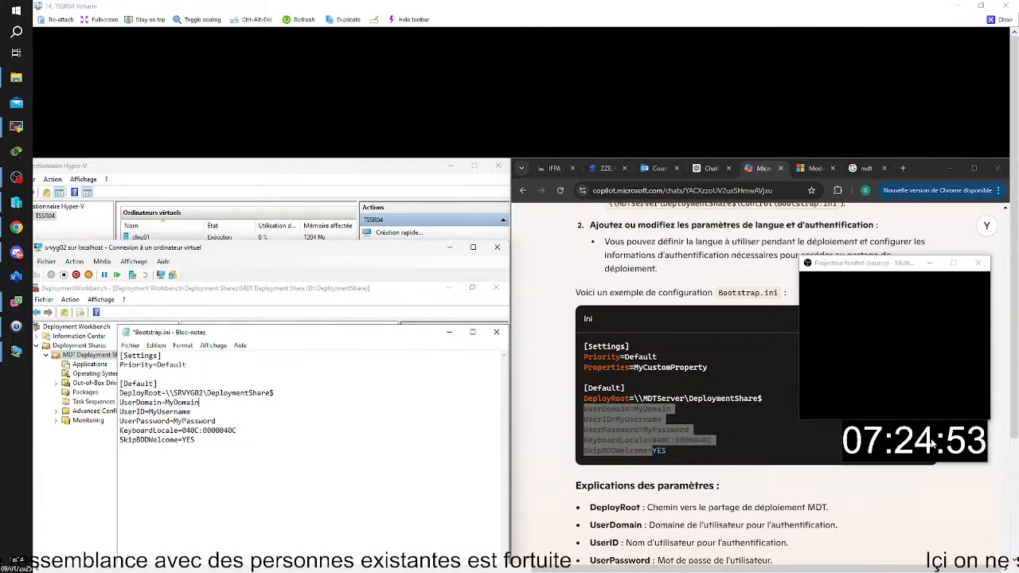
{"action": "key", "text": "BackSpace"}
{"action": "key", "text": "BackSpace"}
{"action": "key", "text": "BackSpace"}
{"action": "key", "text": "BackSpace"}
{"action": "key", "text": "BackSpace"}
{"action": "key", "text": "BackSpace"}
{"action": "key", "text": "BackSpace"}
{"action": "key", "text": "BackSpace"}
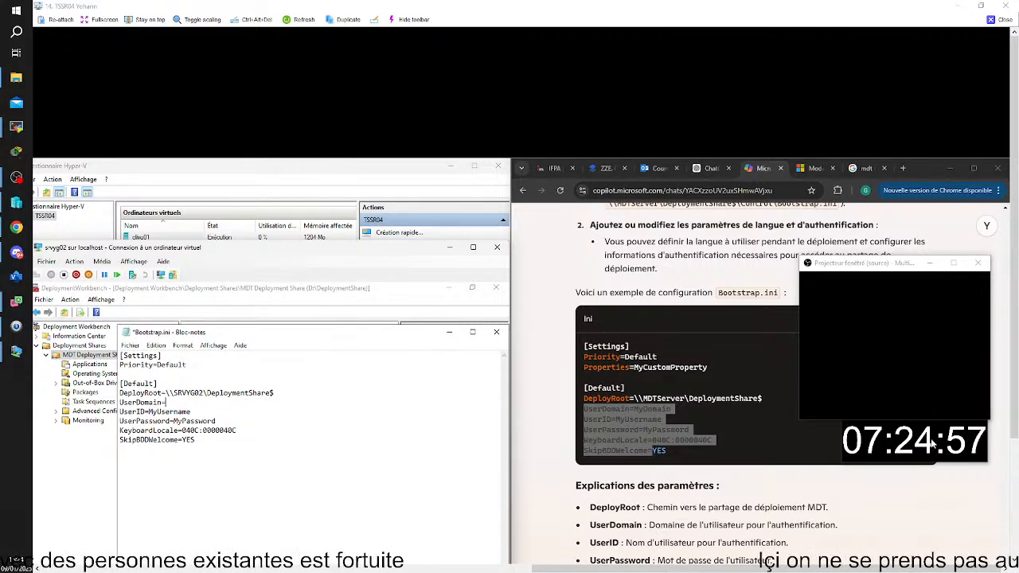
{"action": "type", "text": "domyg."}
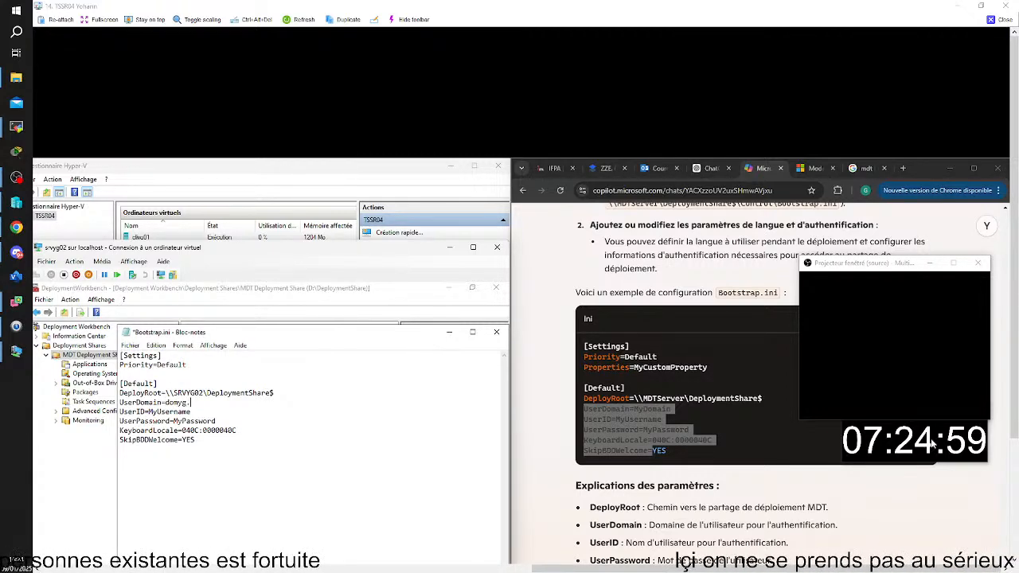
{"action": "type", "text": "lan"}
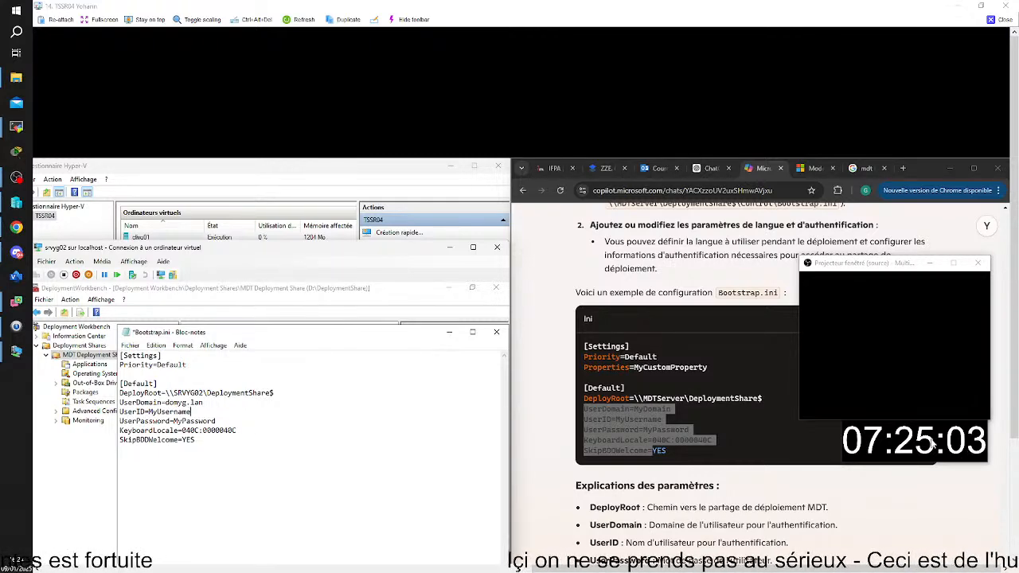
Replace the placeholder UserID in Bootstrap.ini with administrateur
{"action": "key", "text": "BackSpace"}
{"action": "key", "text": "BackSpace"}
{"action": "key", "text": "BackSpace"}
{"action": "key", "text": "BackSpace"}
{"action": "key", "text": "BackSpace"}
{"action": "key", "text": "BackSpace"}
{"action": "key", "text": "BackSpace"}
{"action": "key", "text": "BackSpace"}
{"action": "key", "text": "BackSpace"}
{"action": "key", "text": "BackSpace"}
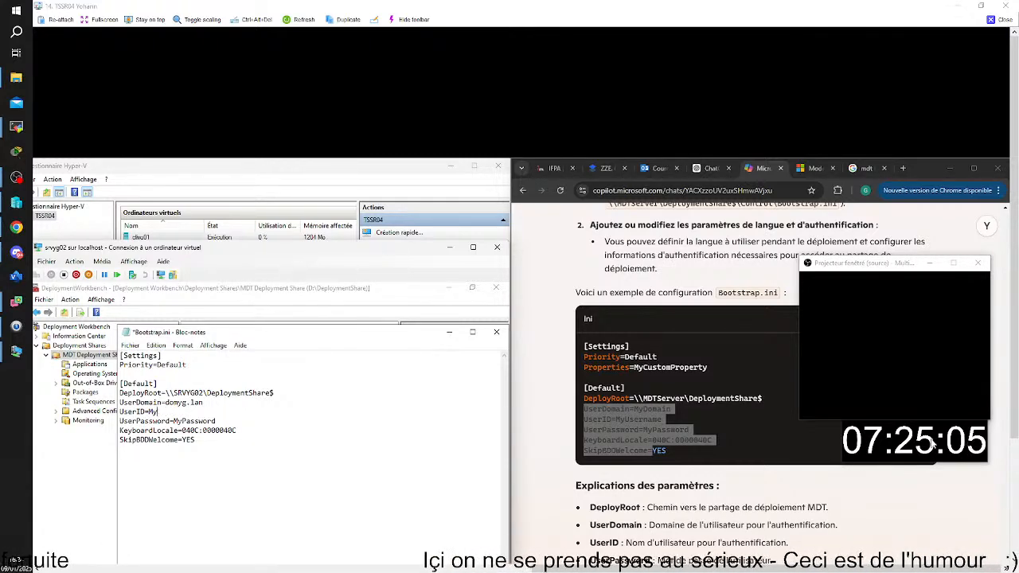
{"action": "type", "text": "admi"}
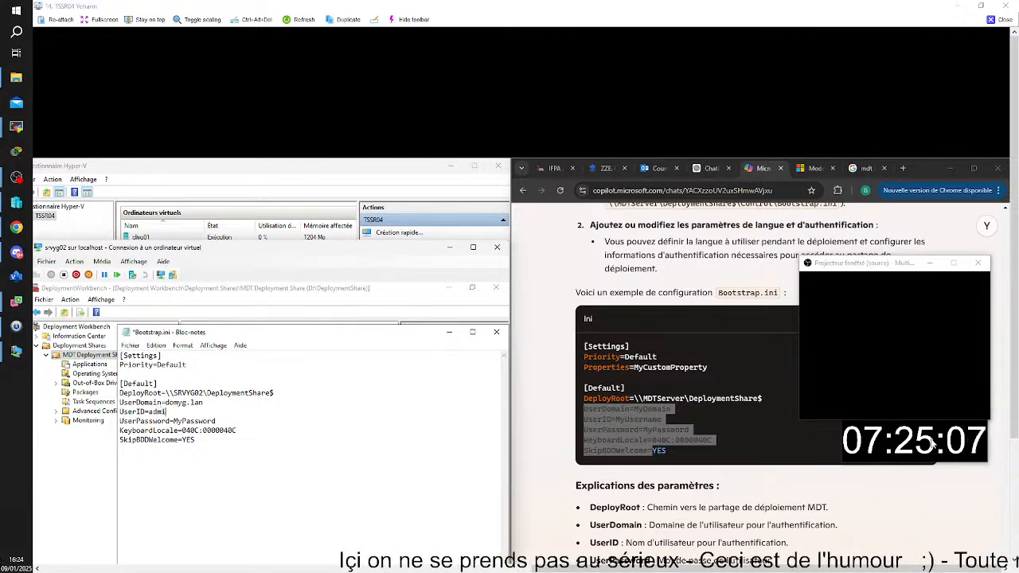
{"action": "type", "text": "nistrateur"}
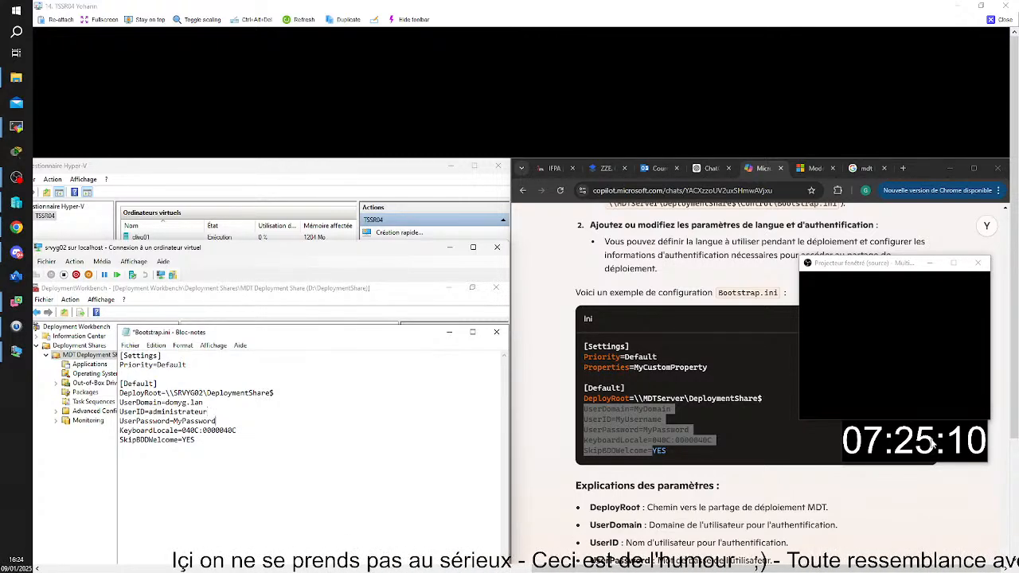
Replace the placeholder UserPassword value in Bootstrap.ini with the administrator account's password
{"action": "key", "text": "BackSpace"}
{"action": "key", "text": "BackSpace"}
{"action": "key", "text": "BackSpace"}
{"action": "key", "text": "BackSpace"}
{"action": "key", "text": "BackSpace"}
{"action": "key", "text": "BackSpace"}
{"action": "key", "text": "BackSpace"}
{"action": "key", "text": "BackSpace"}
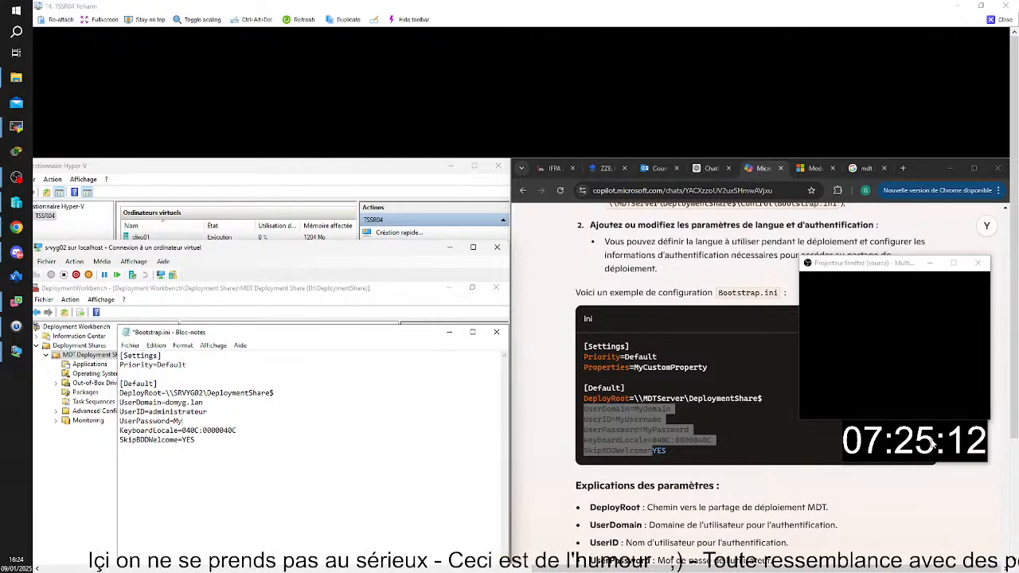
{"action": "key", "text": "BackSpace"}
{"action": "key", "text": "BackSpace"}
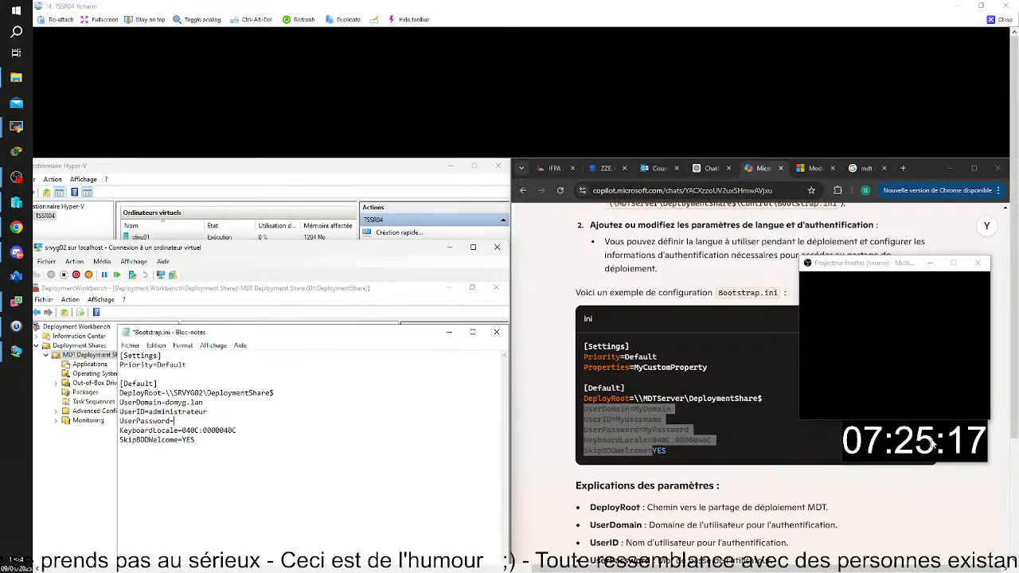
{"action": "type", "text": "P@ssw"}
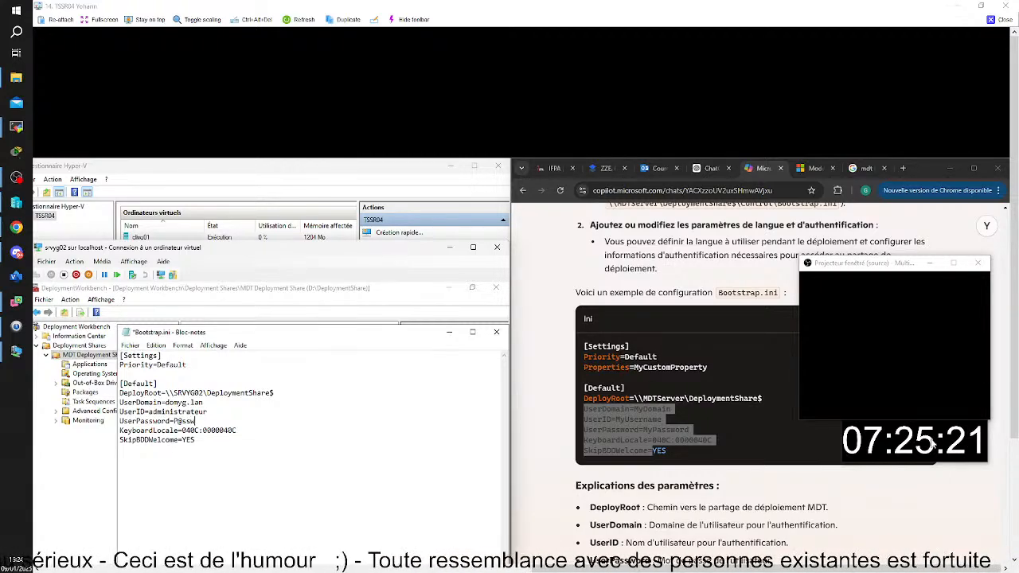
{"action": "type", "text": "0rd"}
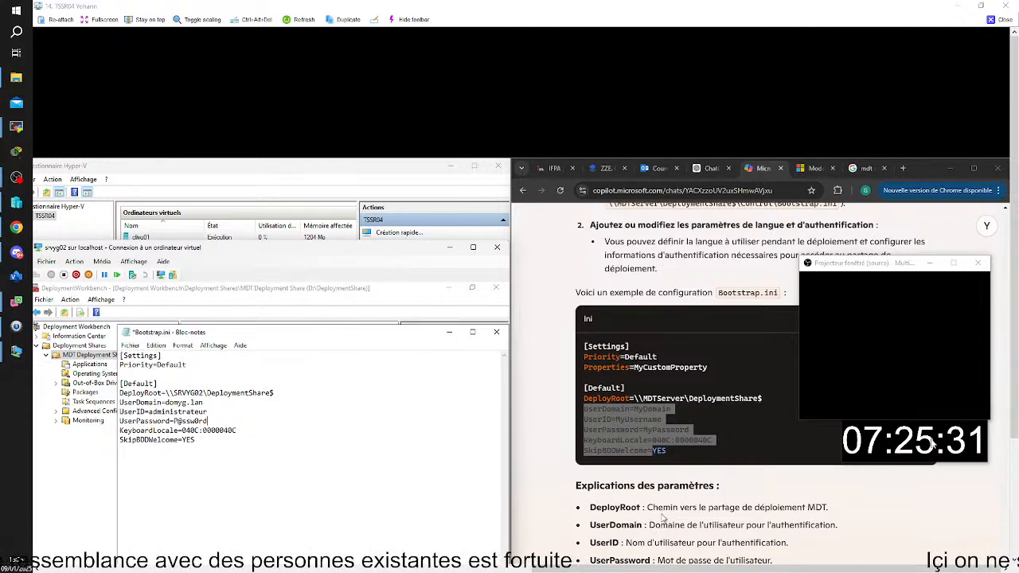
Check Copilot's parameter explanations and application steps, and save and close Bootstrap.ini
{"action": "scroll", "coordinate": [667, 514], "scroll_direction": "down", "scroll_amount": 3}
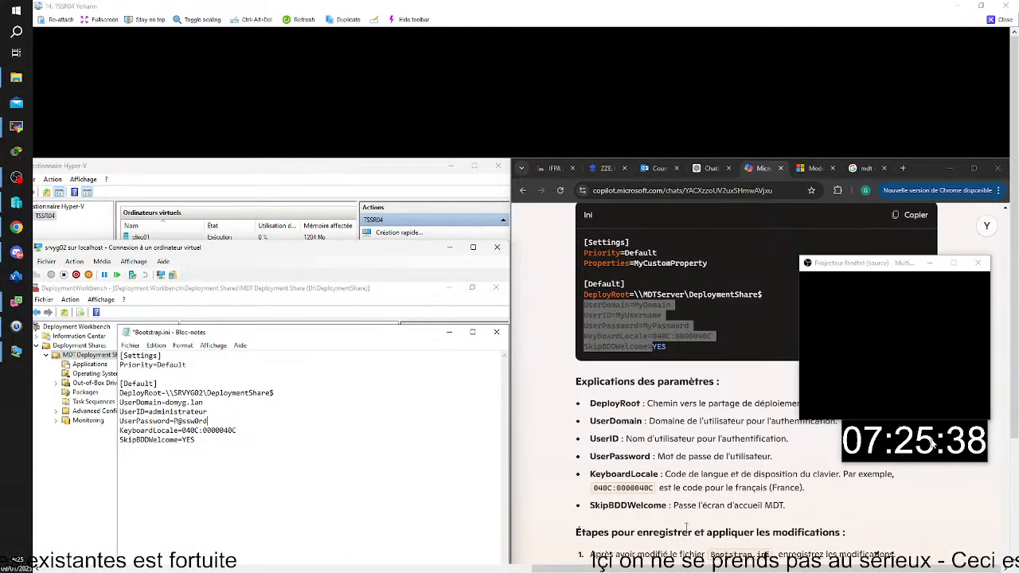
{"action": "scroll", "coordinate": [684, 527], "scroll_direction": "down", "scroll_amount": 1}
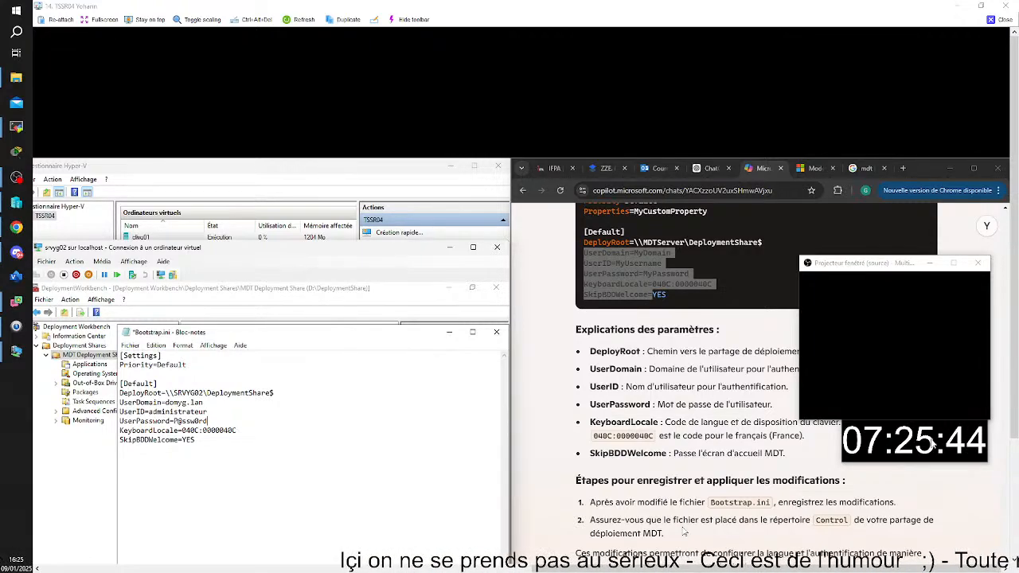
{"action": "scroll", "coordinate": [683, 532], "scroll_direction": "up", "scroll_amount": 3}
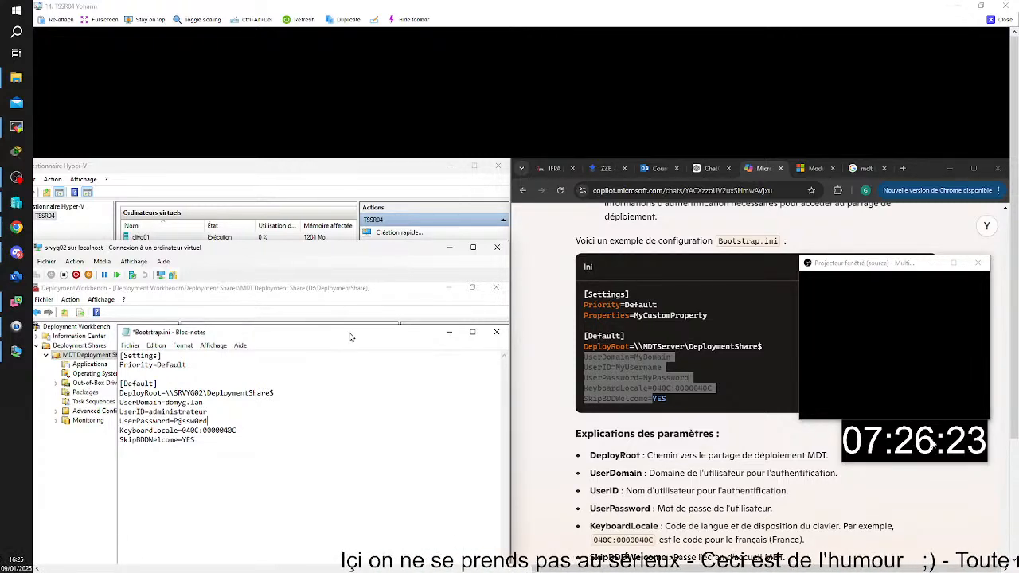
{"action": "key", "text": "ctrl+s"}
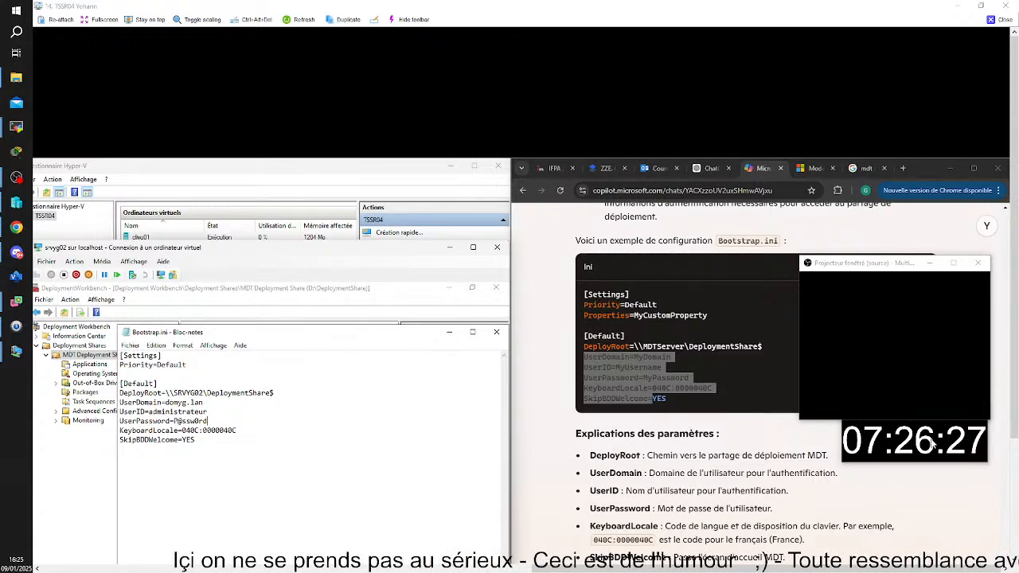
{"action": "left_click", "coordinate": [494, 334]}
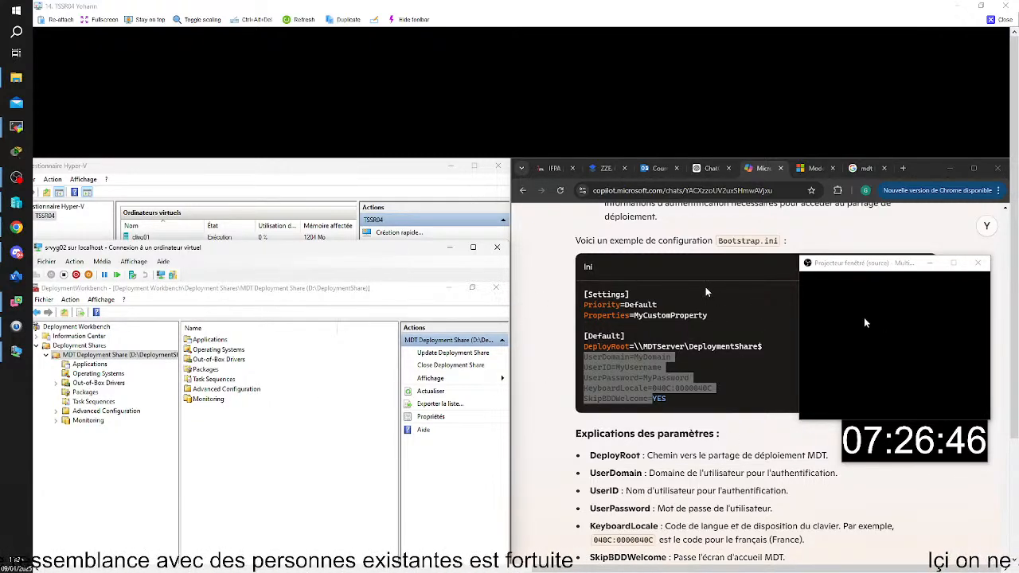
Review the Welcome, Credentials and Computer Details wizard pages in the ZZE. 09.01 MDT guide on Dropbox
{"action": "left_click_drag", "start_coordinate": [1014, 264], "coordinate": [1014, 383]}
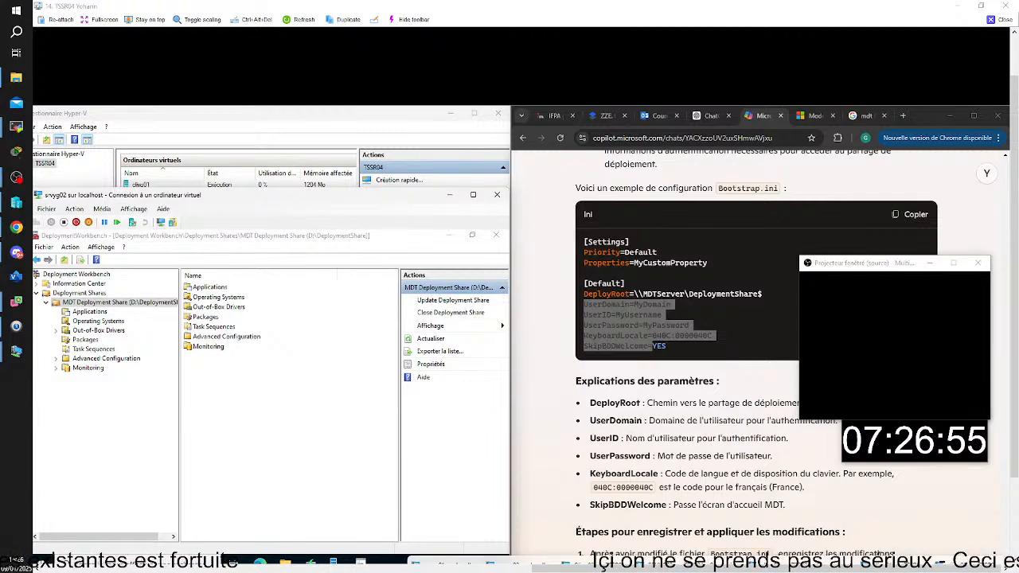
{"action": "left_click", "coordinate": [607, 116]}
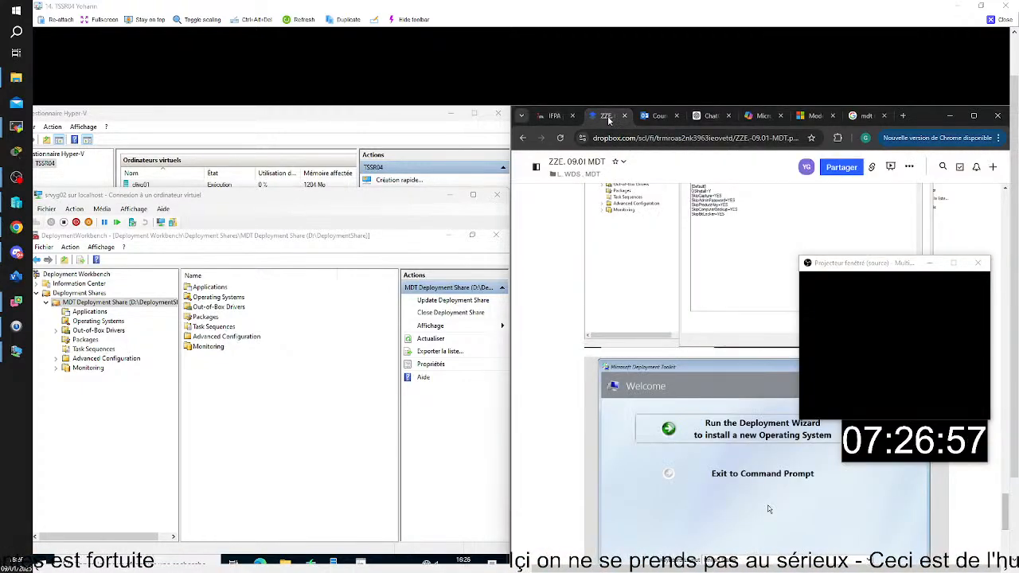
{"action": "scroll", "coordinate": [756, 358], "scroll_direction": "down", "scroll_amount": 4}
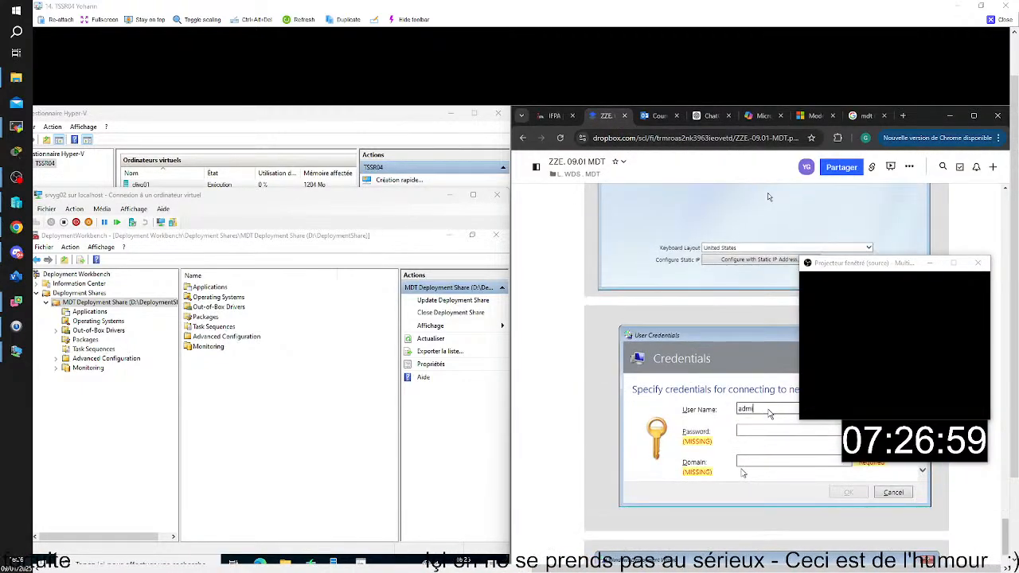
{"action": "scroll", "coordinate": [742, 473], "scroll_direction": "down", "scroll_amount": 2}
{"action": "scroll", "coordinate": [741, 472], "scroll_direction": "down", "scroll_amount": 1}
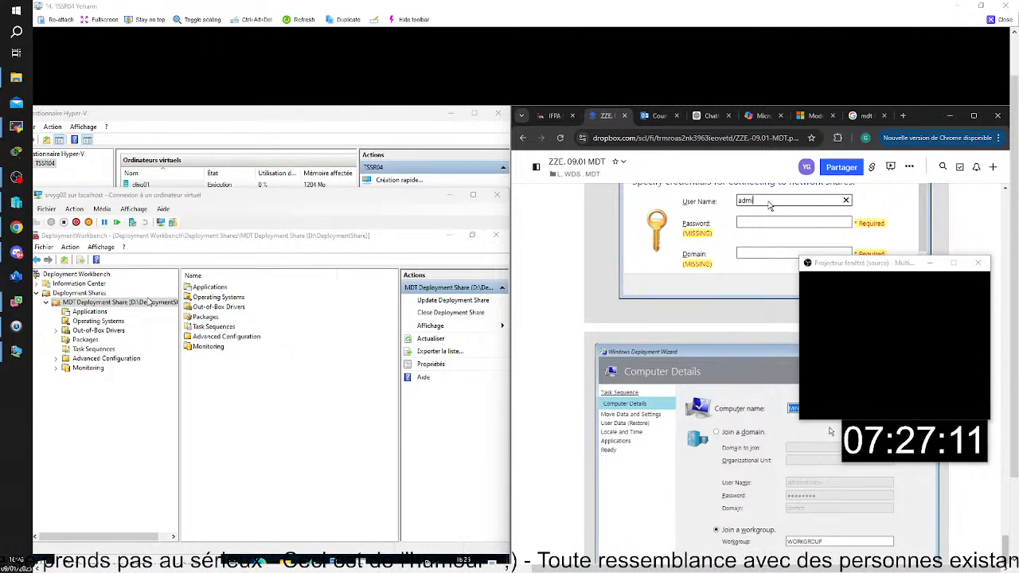
Reset the Cliyg02 virtual machine and confirm the reset
{"action": "left_click", "coordinate": [323, 201]}
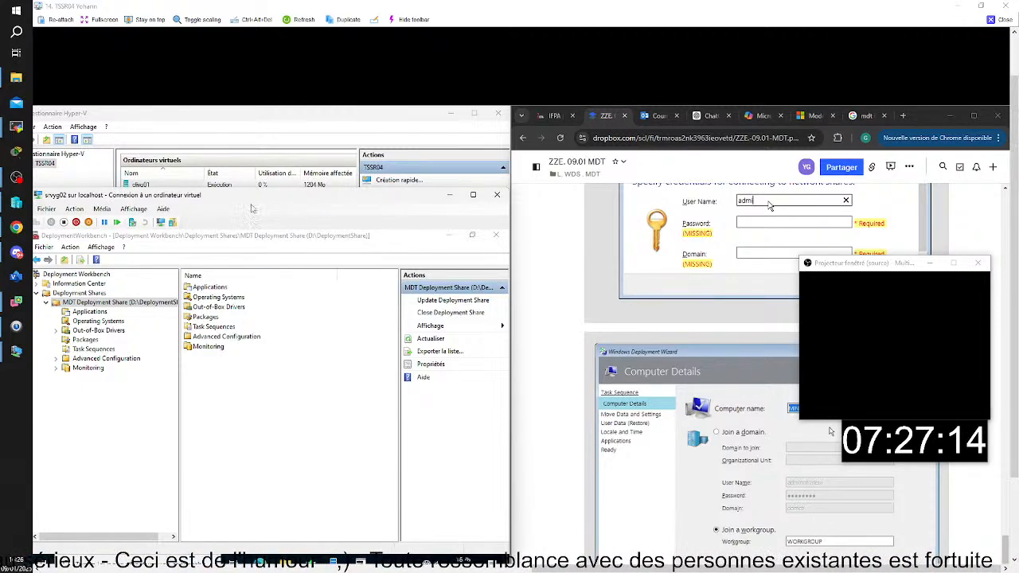
{"action": "left_click_drag", "start_coordinate": [256, 201], "coordinate": [314, 205]}
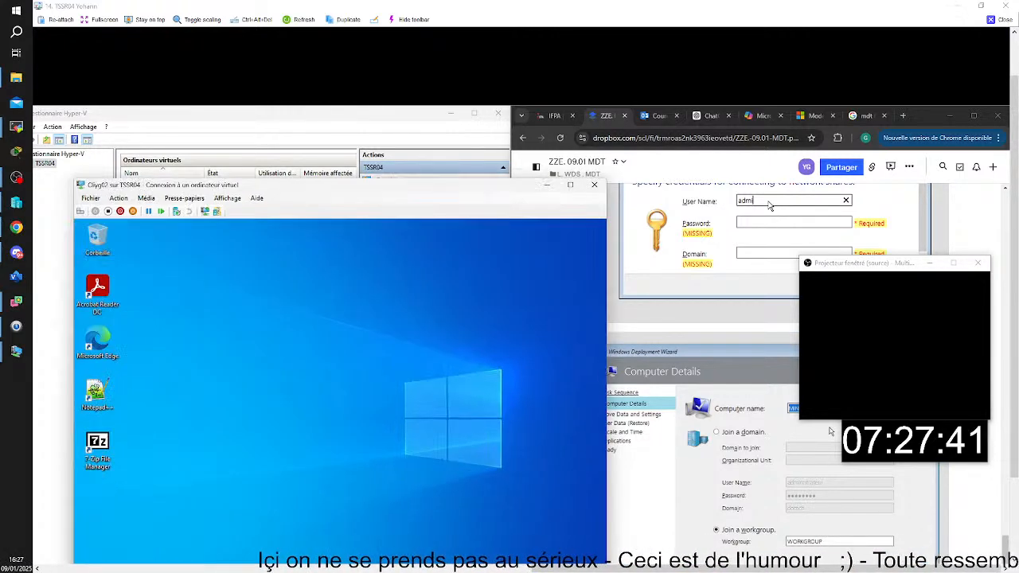
{"action": "left_click", "coordinate": [118, 198]}
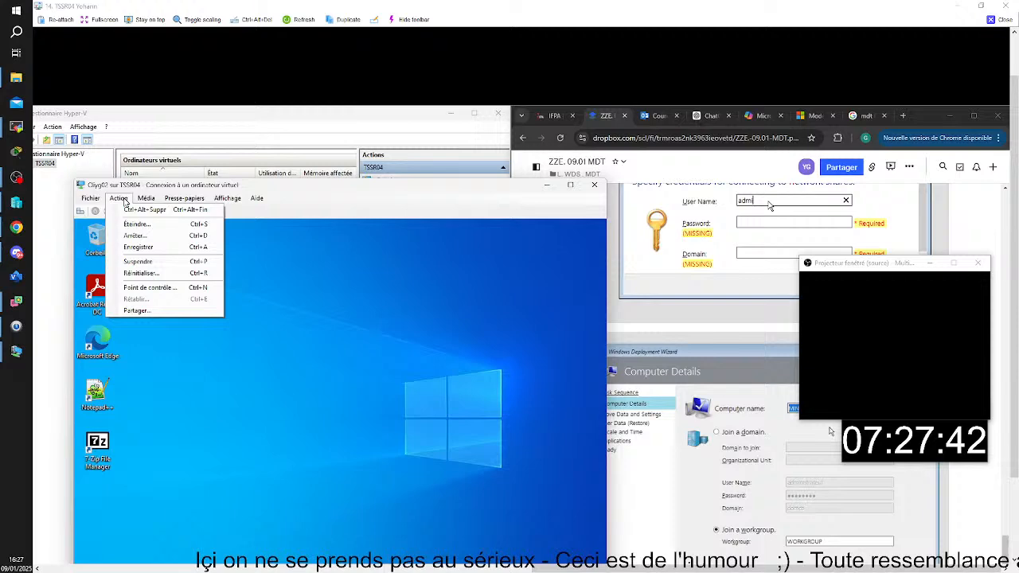
{"action": "left_click", "coordinate": [136, 272]}
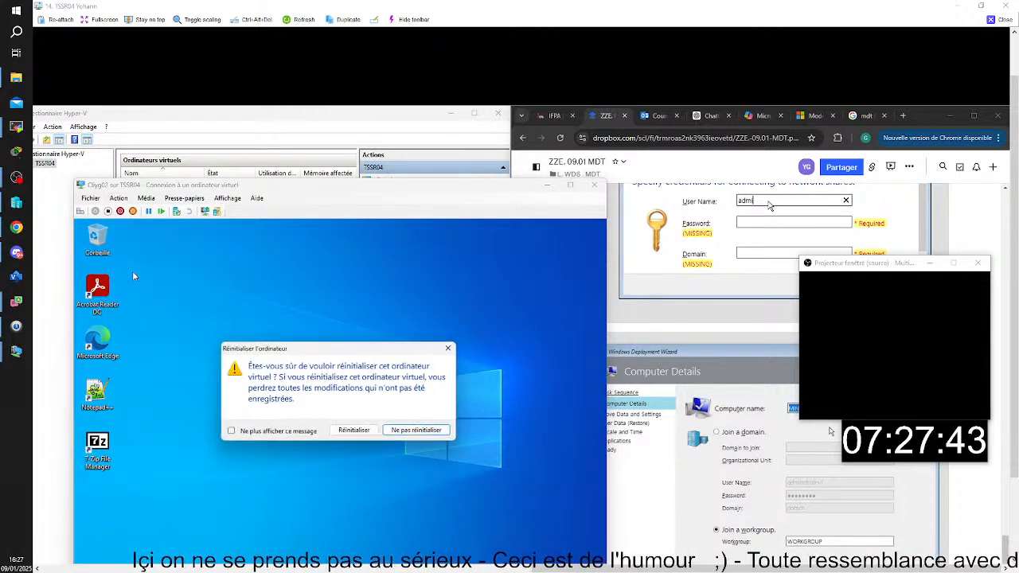
{"action": "left_click", "coordinate": [368, 433]}
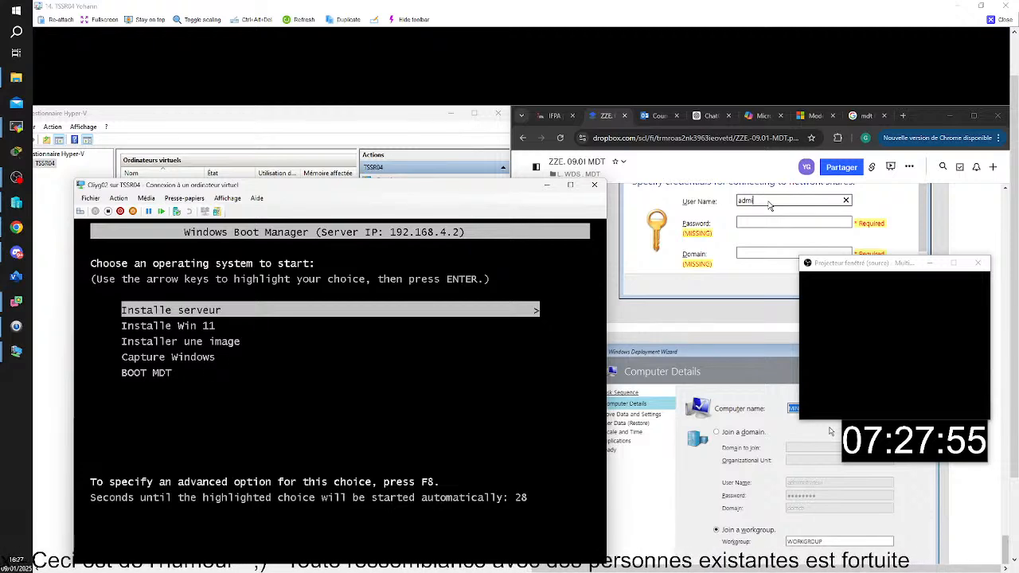
Start Cliyg02 from the BOOT MDT entry and place its window so the deployment welcome screen can be checked
{"action": "key", "text": "Down"}
{"action": "key", "text": "Down"}
{"action": "key", "text": "Down"}
{"action": "key", "text": "Down"}
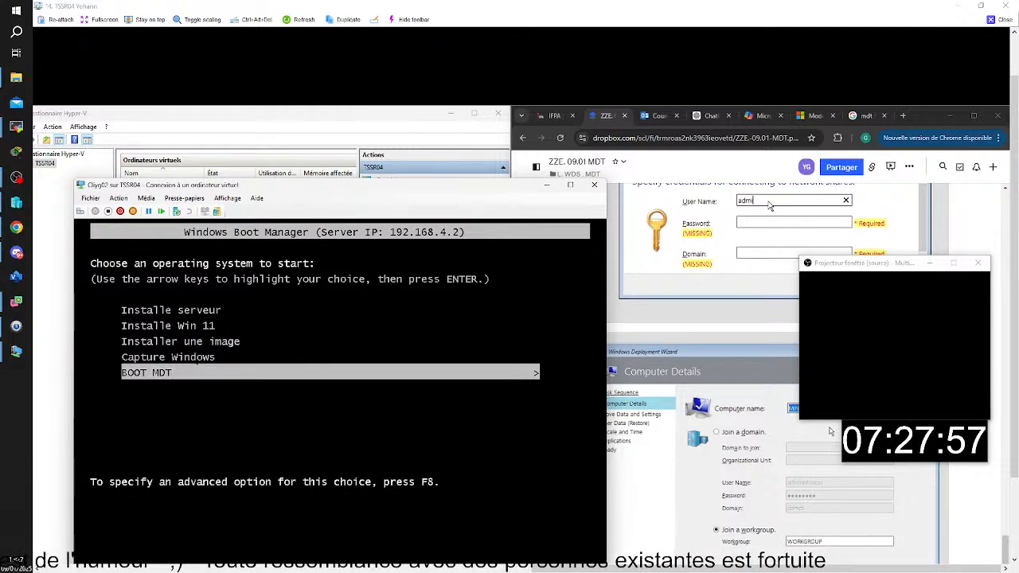
{"action": "key", "text": "Return"}
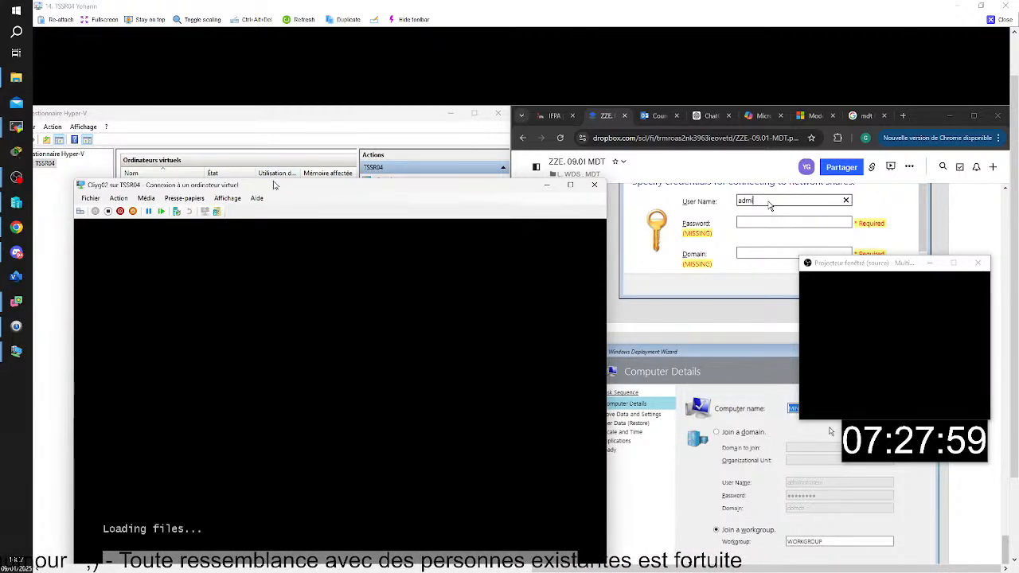
{"action": "left_click_drag", "start_coordinate": [274, 186], "coordinate": [595, 153]}
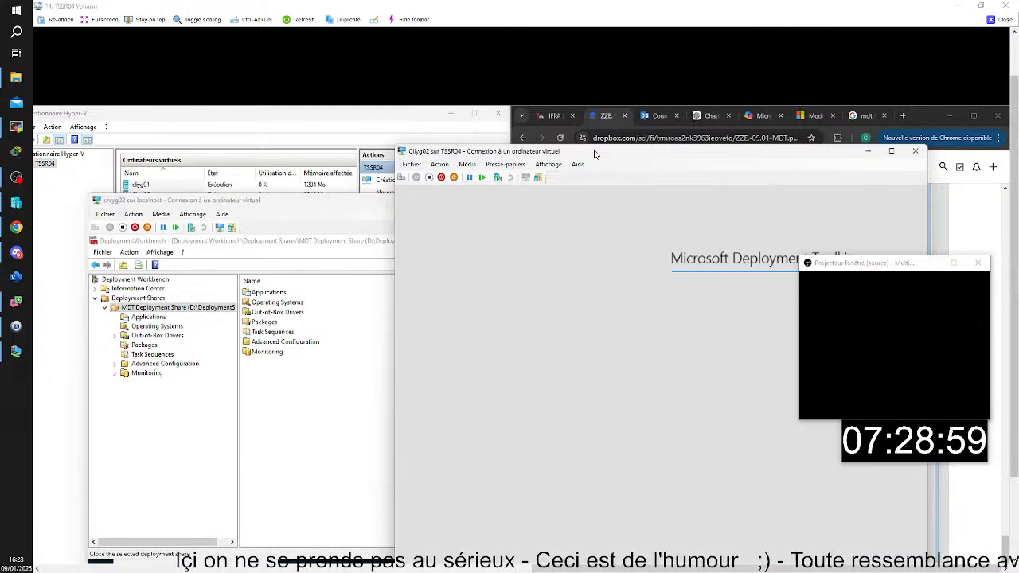
{"action": "left_click_drag", "start_coordinate": [1015, 279], "coordinate": [1014, 340]}
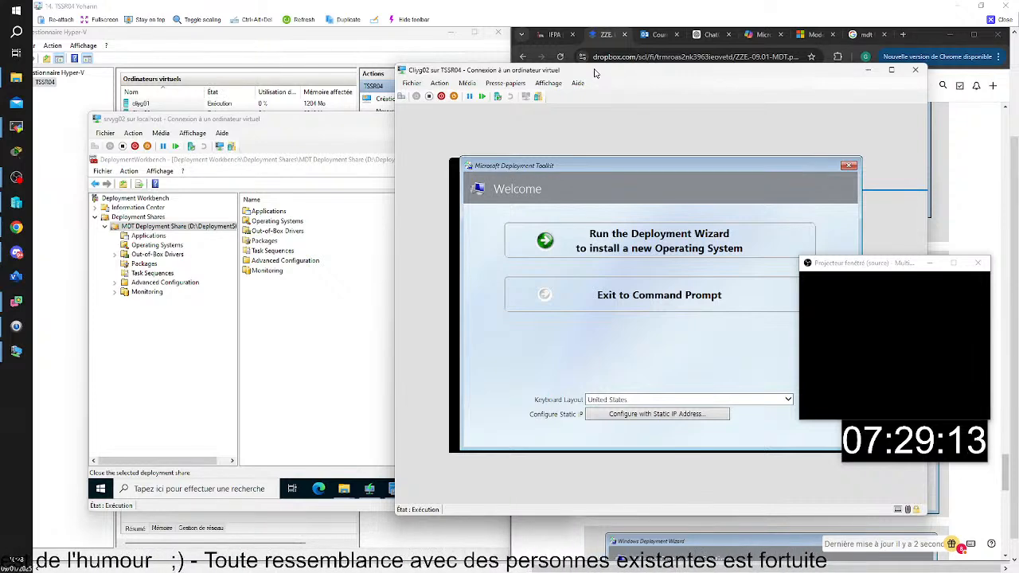
On srvyg02, start replacing the BOOT MDT boot image in Windows Deployment Services with D:\DeploymentShare\Boot\LiteTouchPE_x64.wim
{"action": "left_click", "coordinate": [315, 124]}
{"action": "left_click_drag", "start_coordinate": [312, 123], "coordinate": [316, 119]}
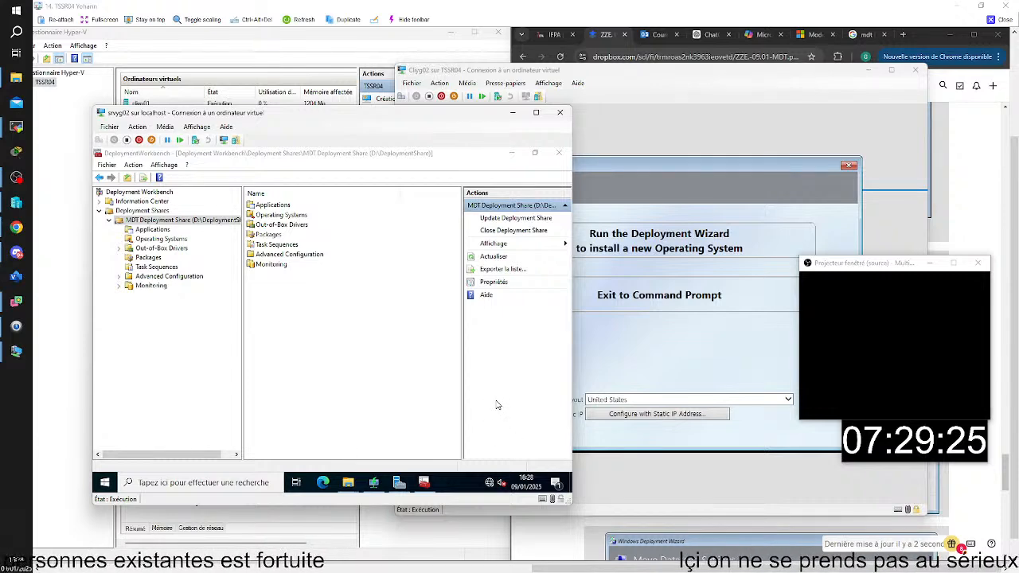
{"action": "left_click", "coordinate": [430, 482]}
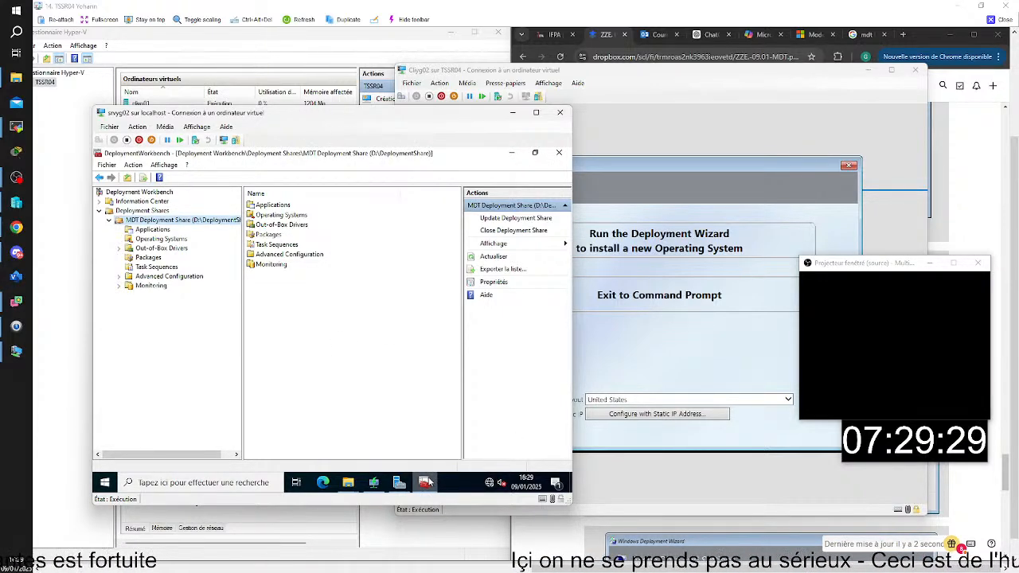
{"action": "left_click", "coordinate": [373, 481]}
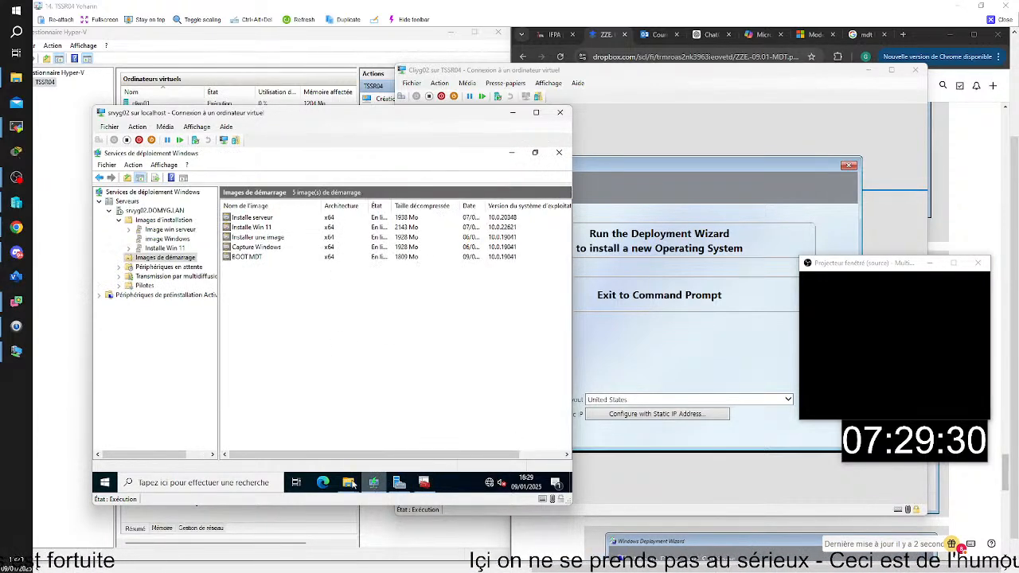
{"action": "right_click", "coordinate": [246, 257]}
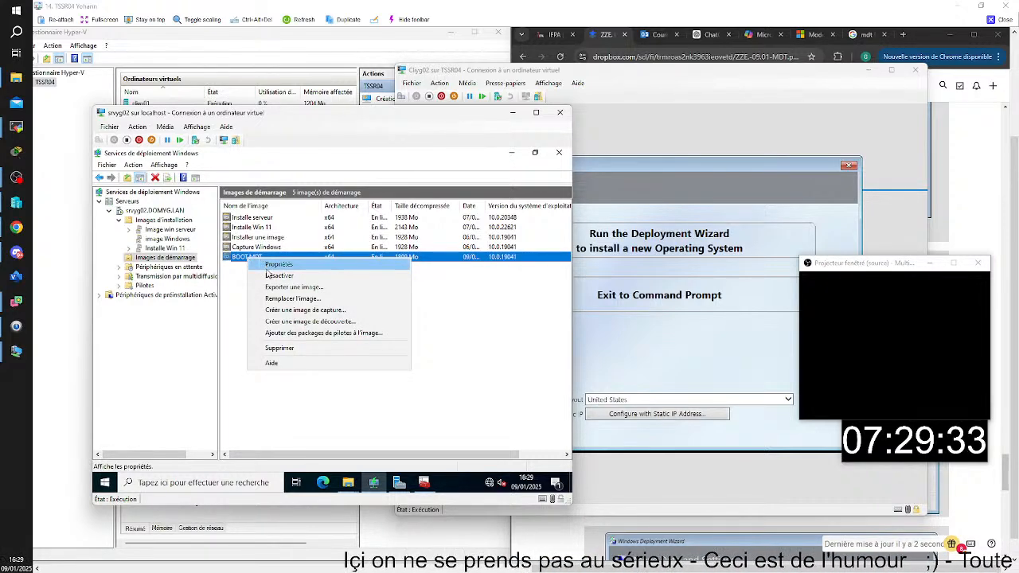
{"action": "left_click", "coordinate": [275, 298]}
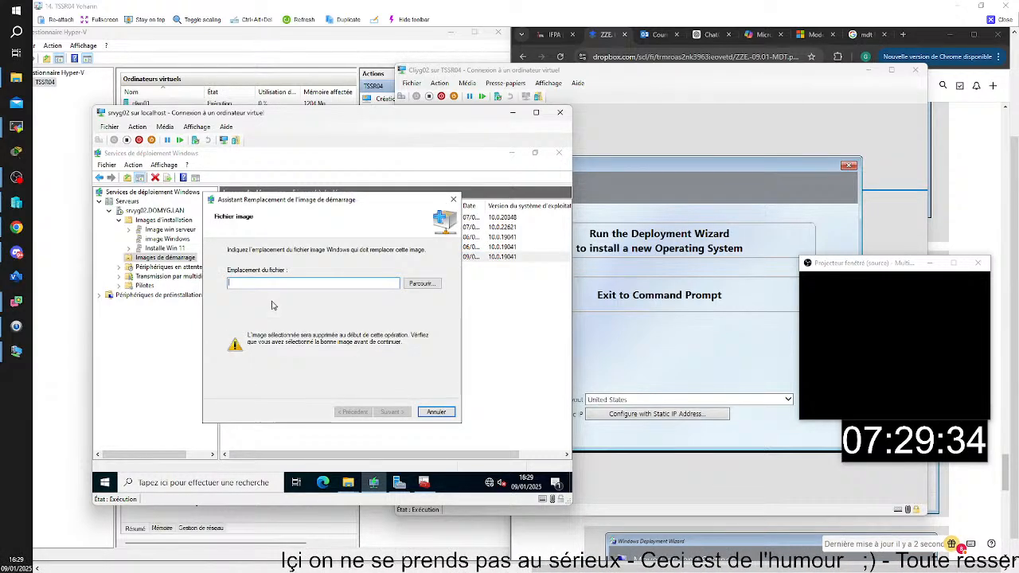
{"action": "left_click", "coordinate": [422, 284]}
{"action": "left_click", "coordinate": [338, 302]}
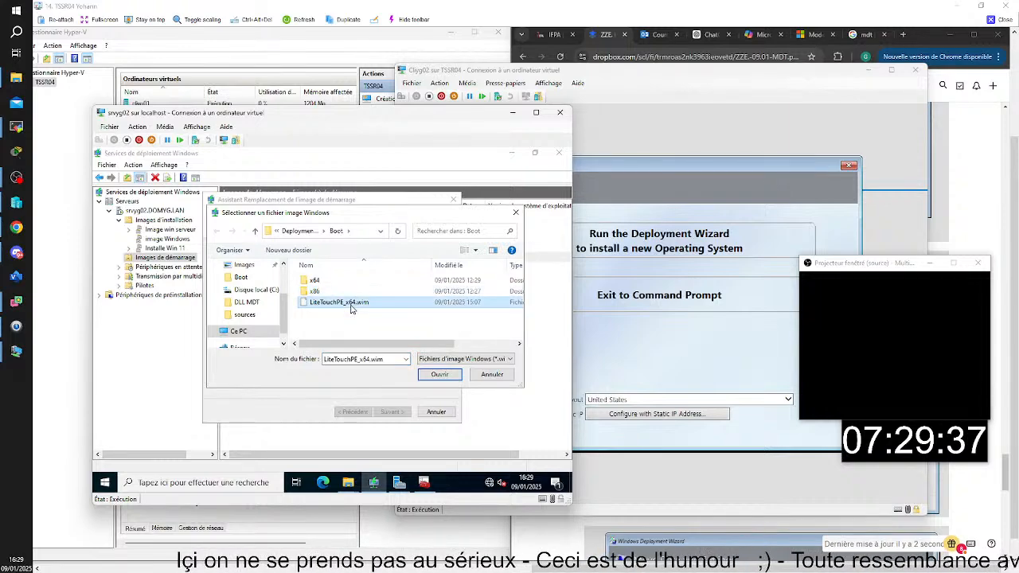
{"action": "left_click", "coordinate": [437, 374]}
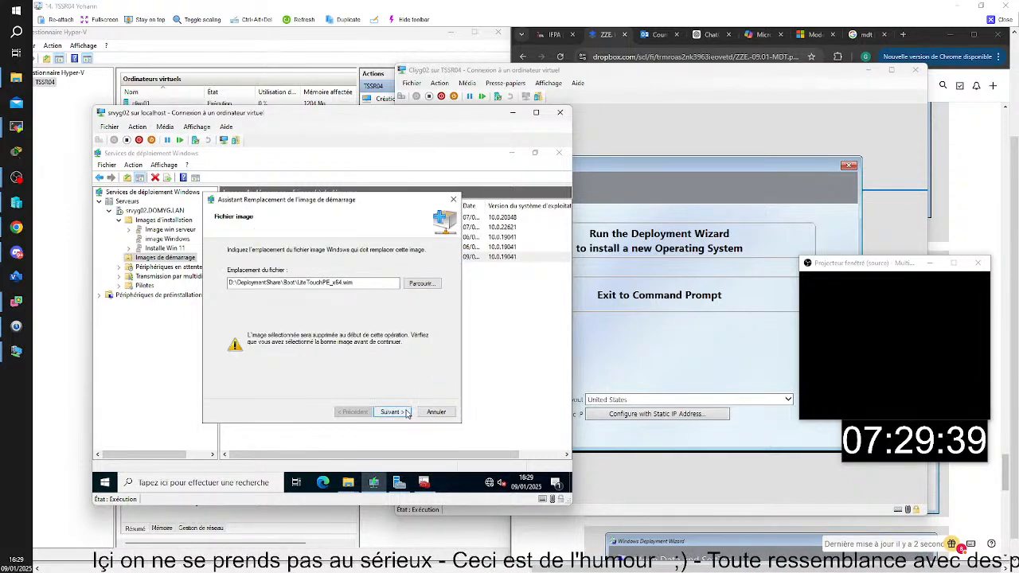
{"action": "left_click", "coordinate": [398, 411]}
{"action": "left_click", "coordinate": [405, 412]}
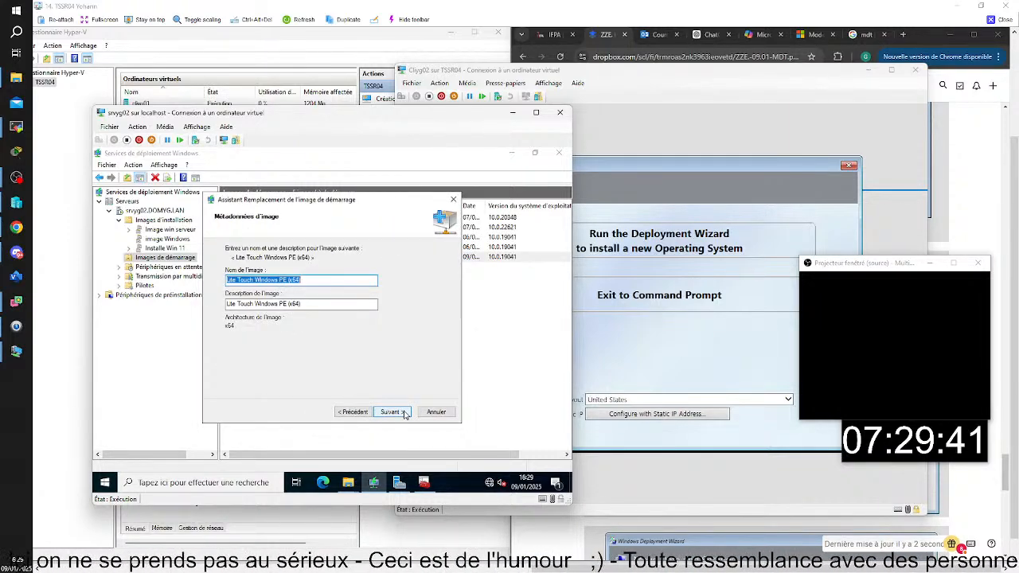
Set both the name and the description of the replacement boot image to boot pxe
{"action": "type", "text": "boot "}
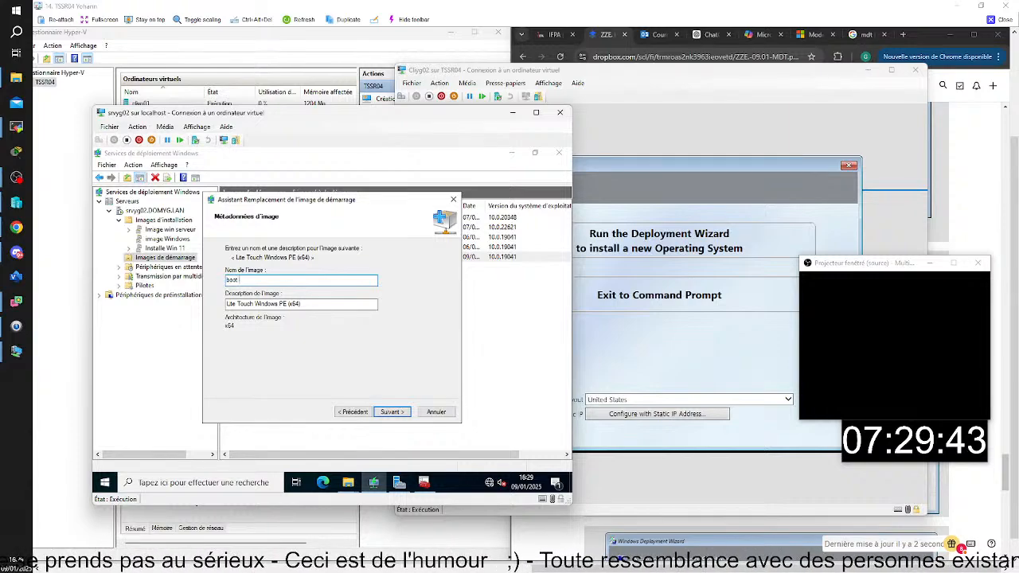
{"action": "type", "text": "pxe"}
{"action": "key", "text": "Tab"}
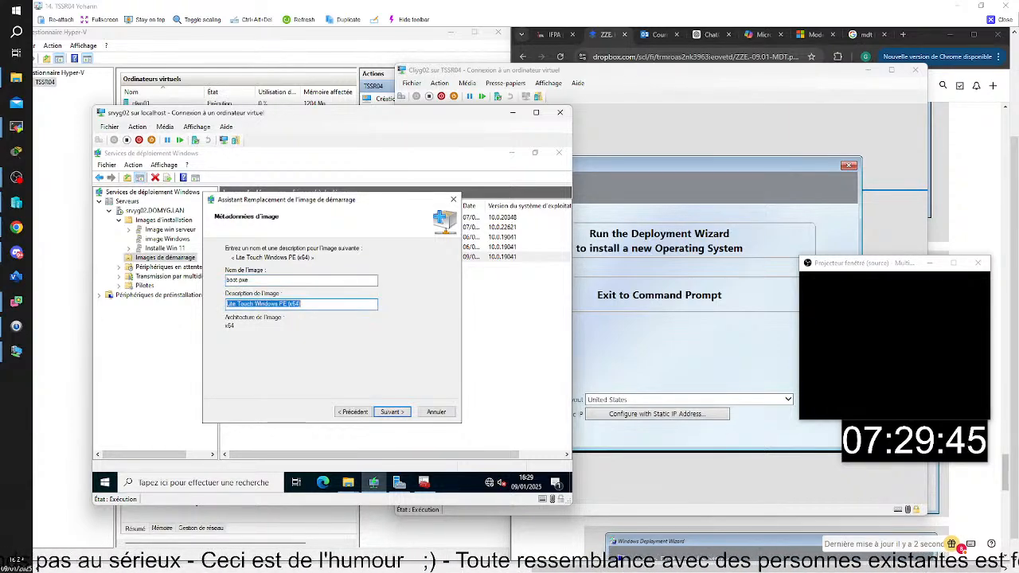
{"action": "type", "text": "boot px"}
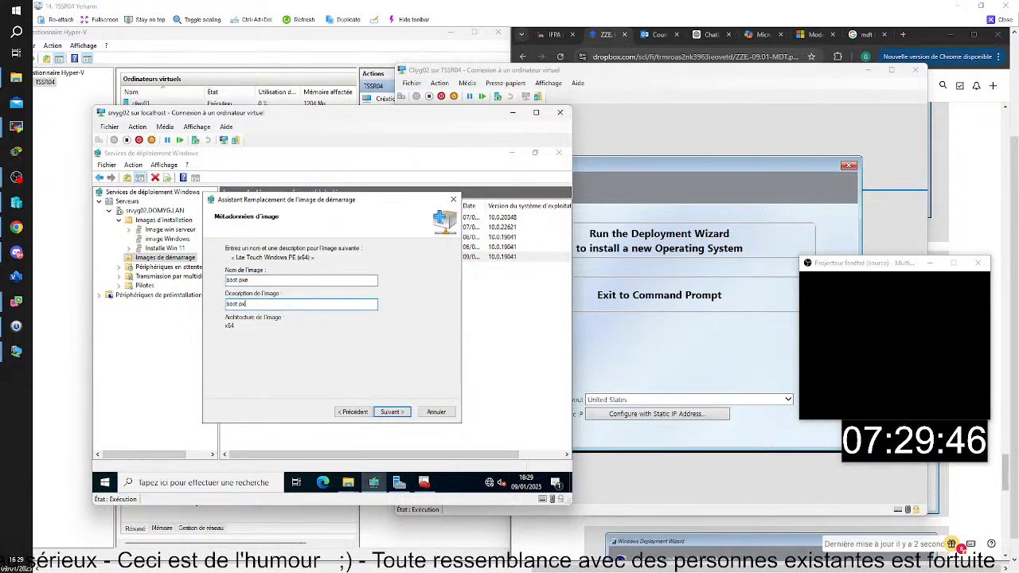
{"action": "type", "text": "e"}
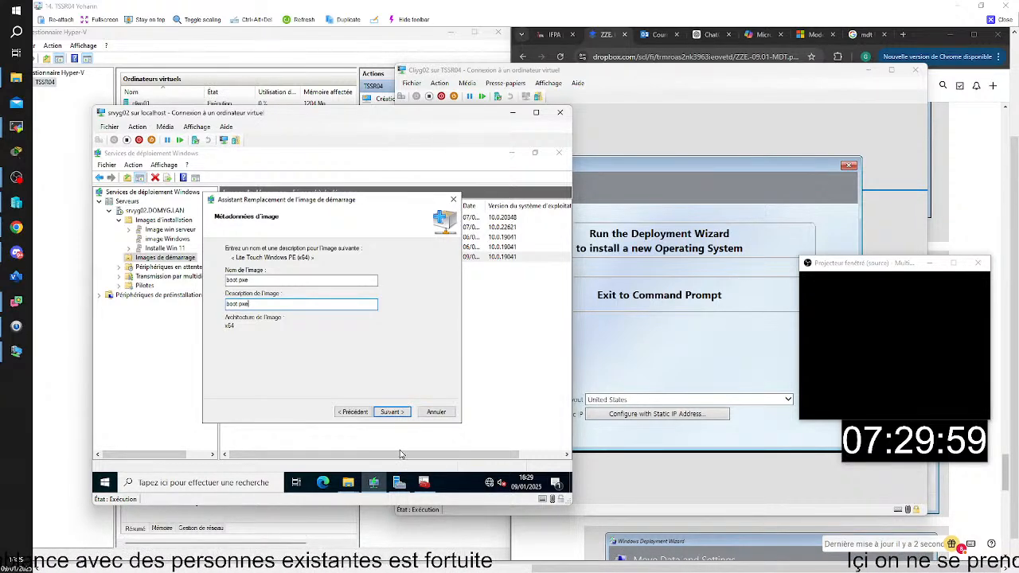
Update the MDT Deployment Share from Deployment Workbench, completely regenerating the boot images
{"action": "left_click", "coordinate": [424, 482]}
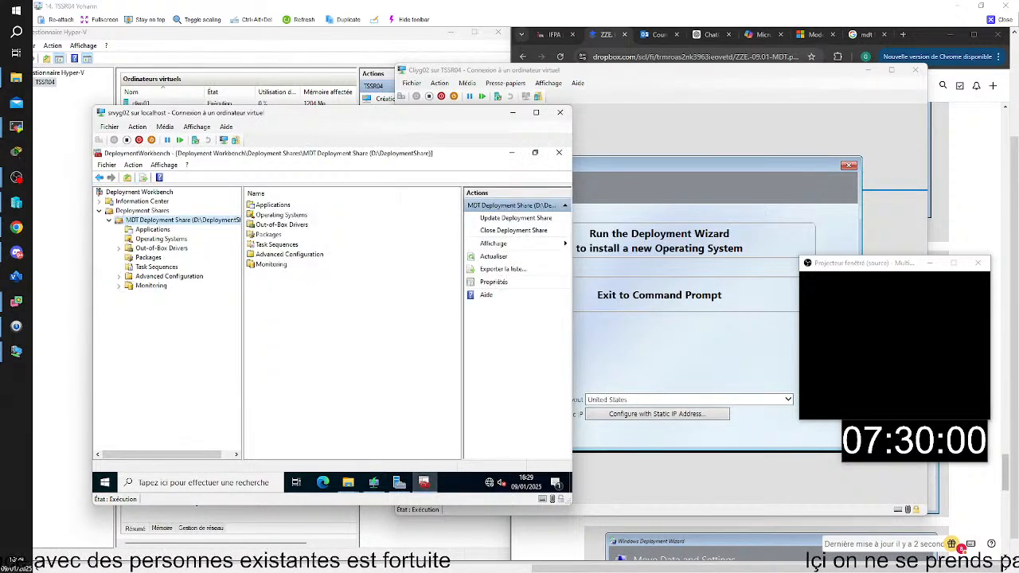
{"action": "right_click", "coordinate": [171, 222]}
{"action": "left_click", "coordinate": [180, 227]}
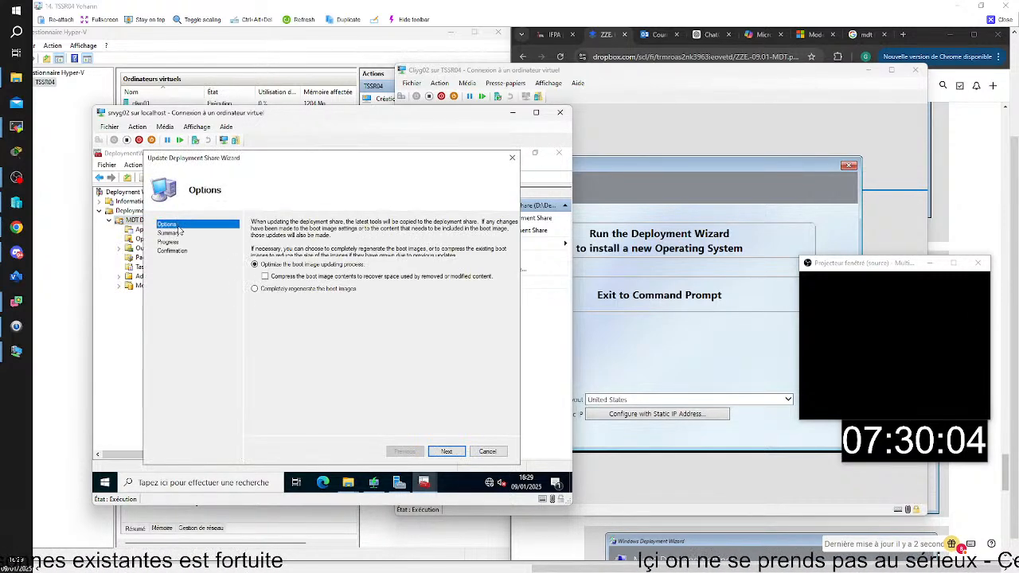
{"action": "left_click", "coordinate": [254, 288]}
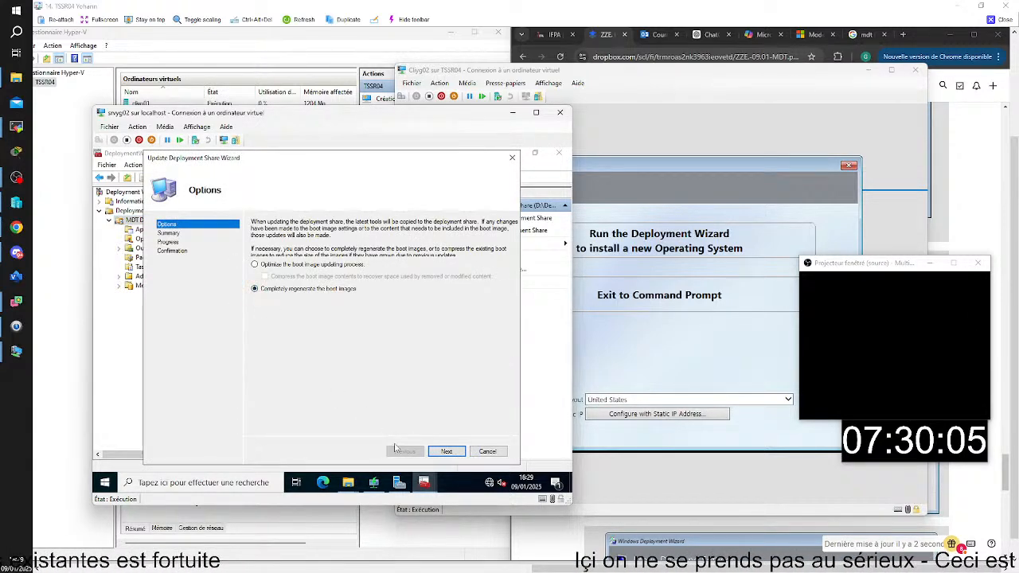
{"action": "left_click", "coordinate": [446, 451]}
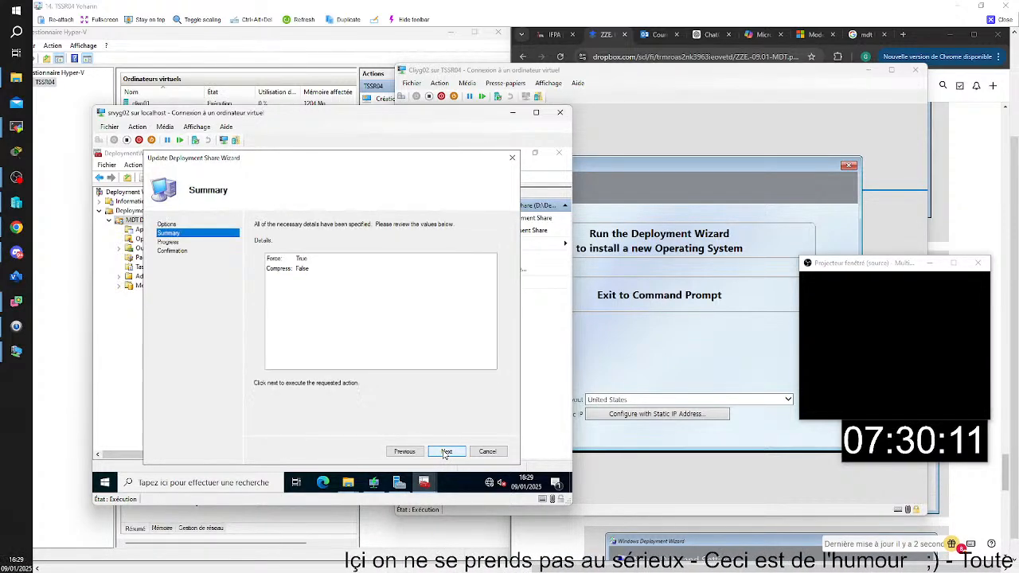
{"action": "left_click", "coordinate": [446, 451]}
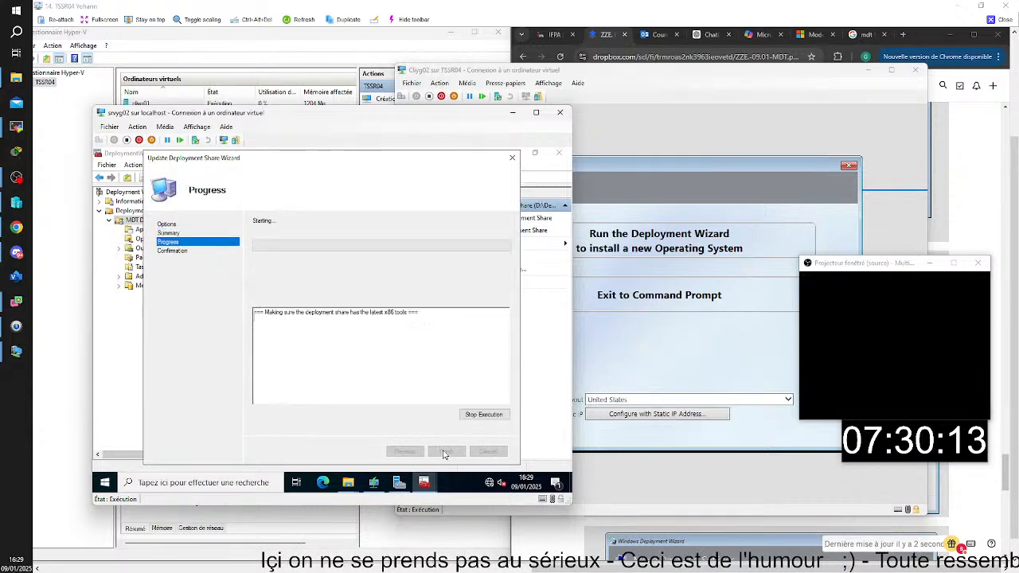
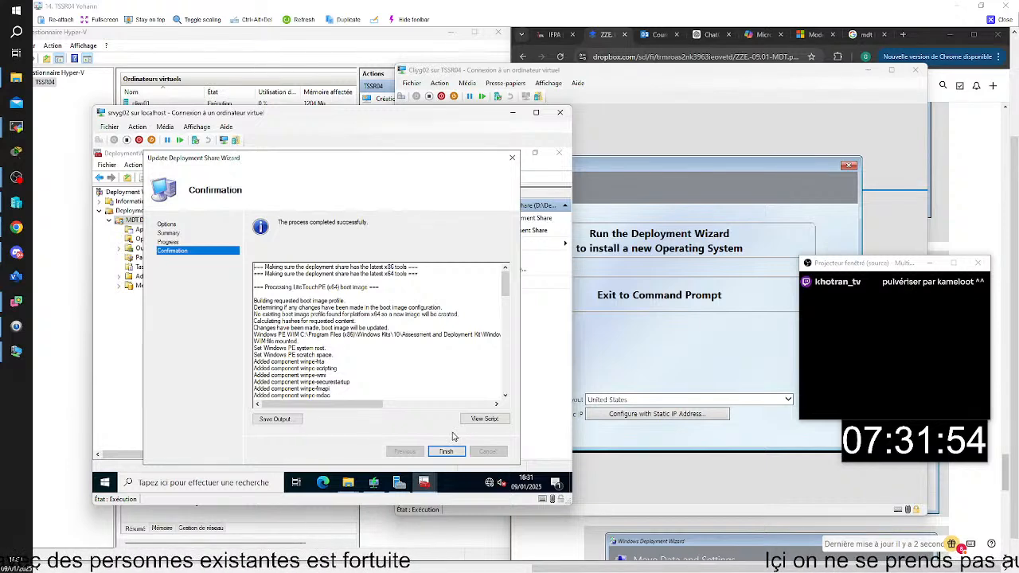
Close the completed deployment share update and finish replacing the boot pxe boot image in Windows Deployment Services
{"action": "left_click", "coordinate": [450, 451]}
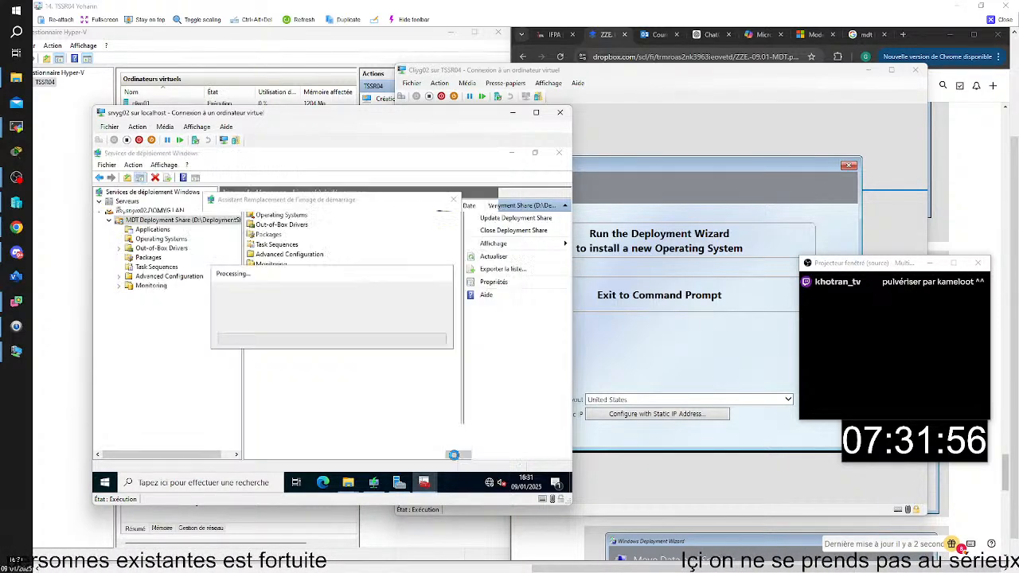
{"action": "left_click", "coordinate": [393, 483]}
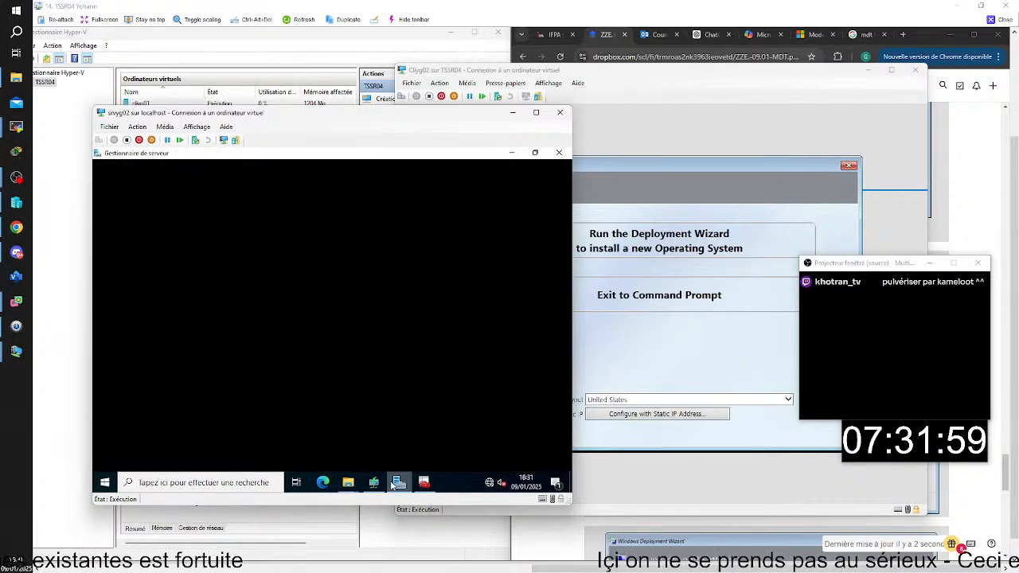
{"action": "left_click", "coordinate": [374, 482]}
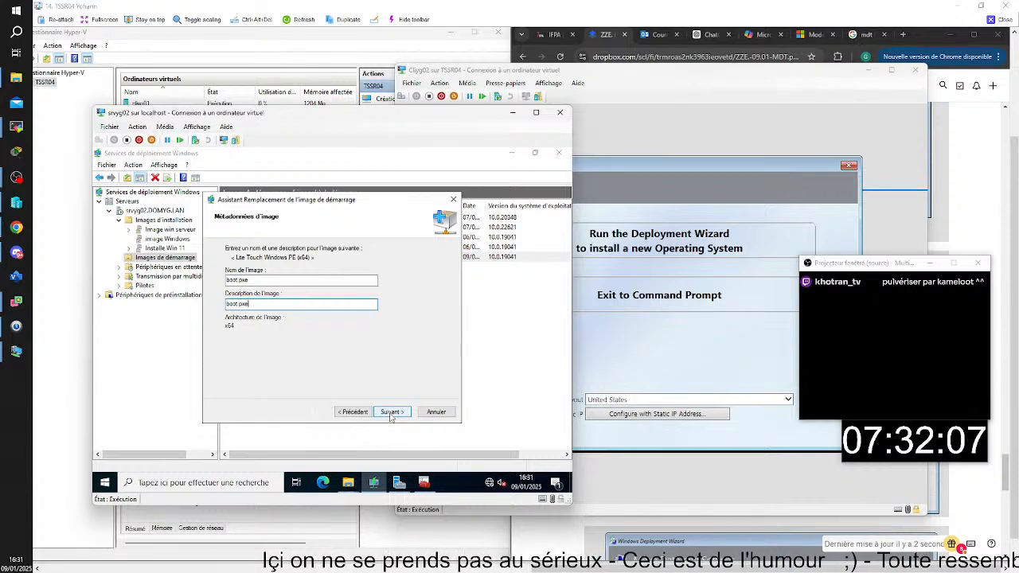
{"action": "left_click", "coordinate": [391, 413]}
{"action": "left_click", "coordinate": [391, 412]}
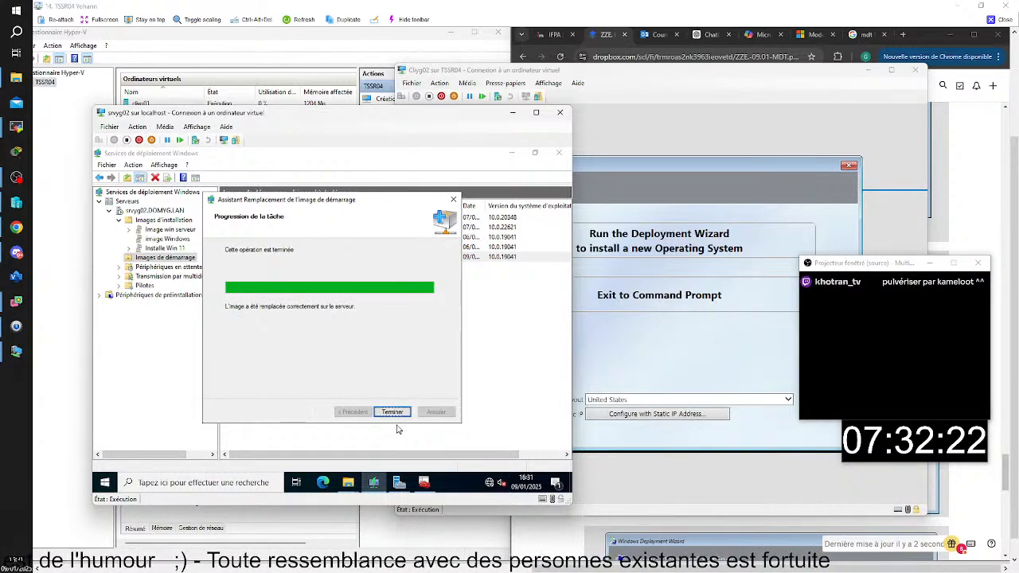
{"action": "left_click", "coordinate": [394, 413]}
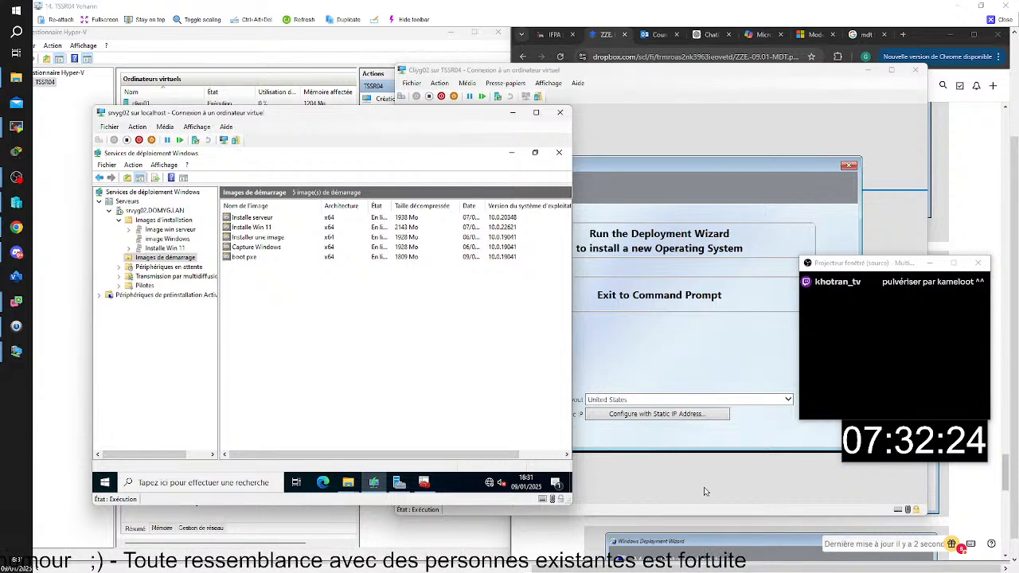
Reset the Cliyg02 virtual machine and start it over the network from the boot pxe entry
{"action": "mouse_move", "coordinate": [760, 566]}
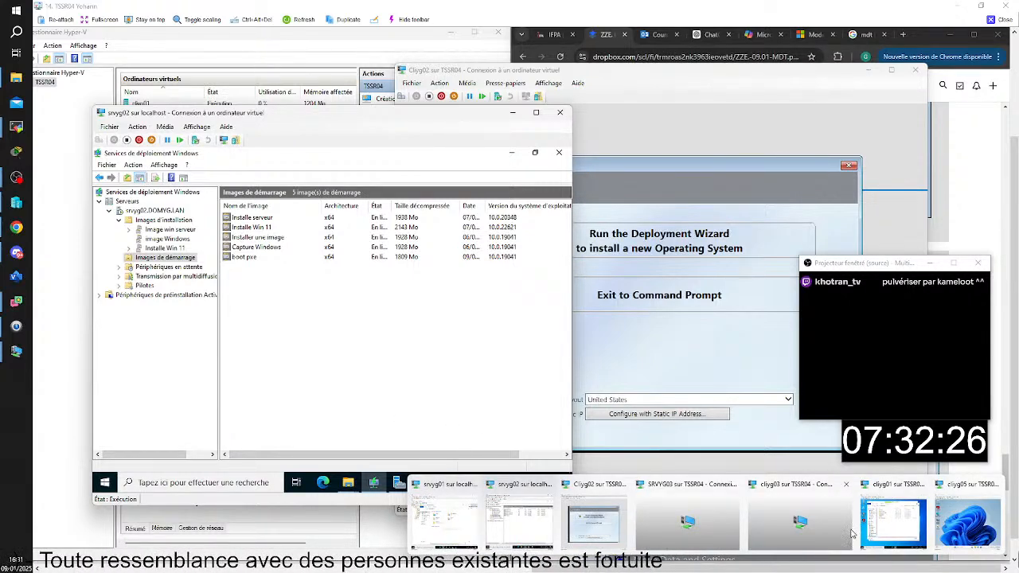
{"action": "left_click", "coordinate": [616, 542]}
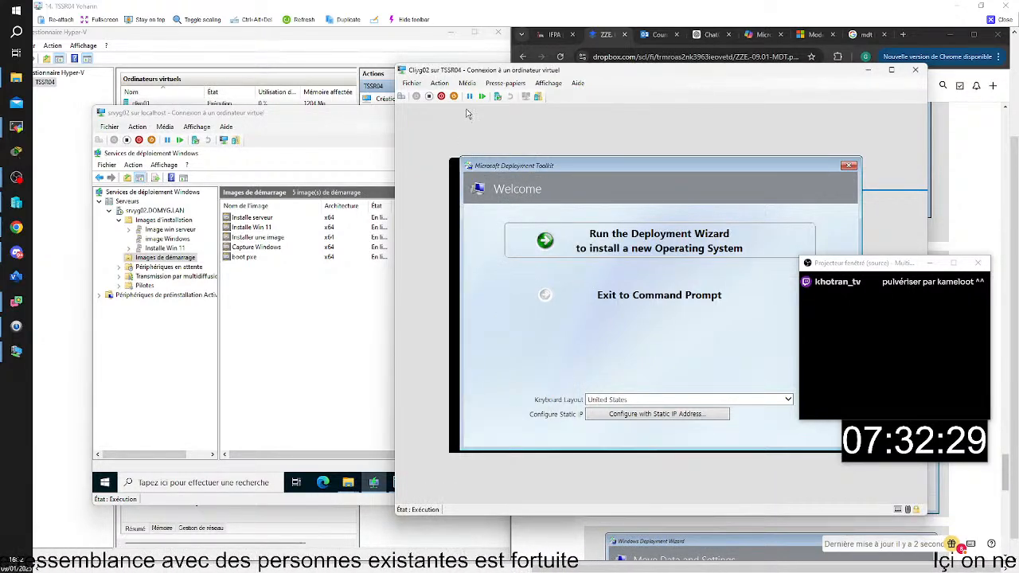
{"action": "left_click", "coordinate": [442, 84]}
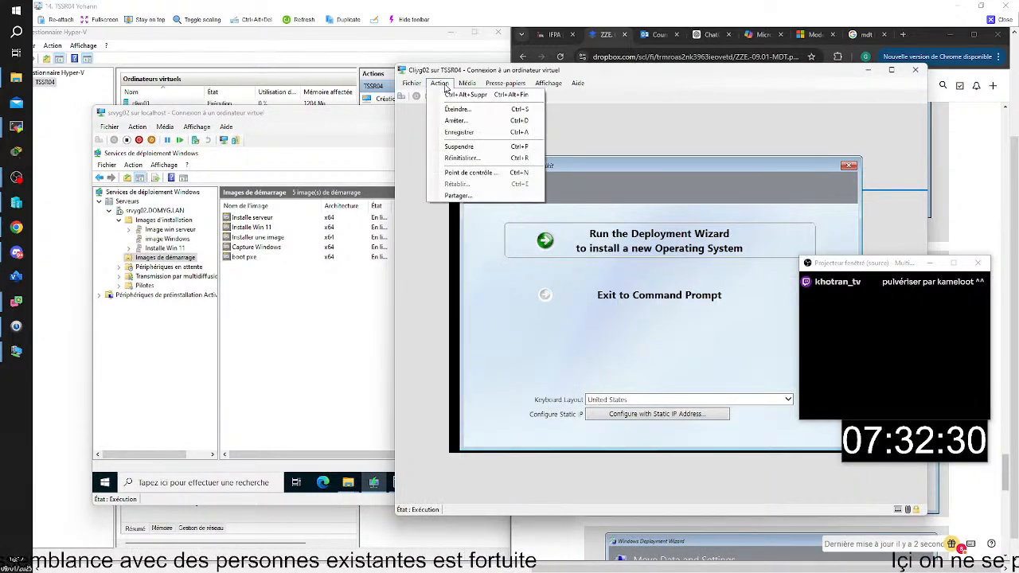
{"action": "left_click", "coordinate": [461, 158]}
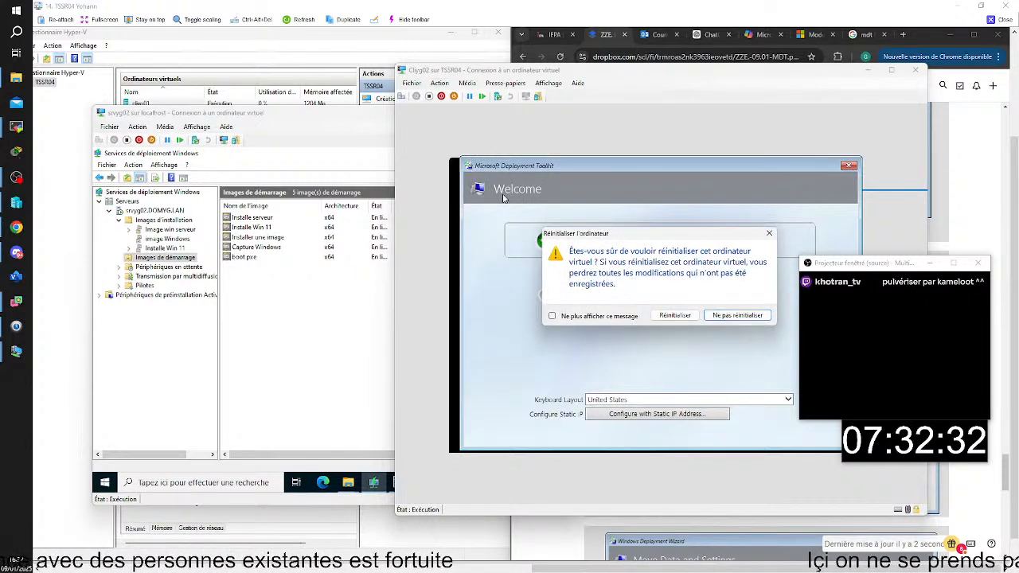
{"action": "left_click", "coordinate": [676, 316]}
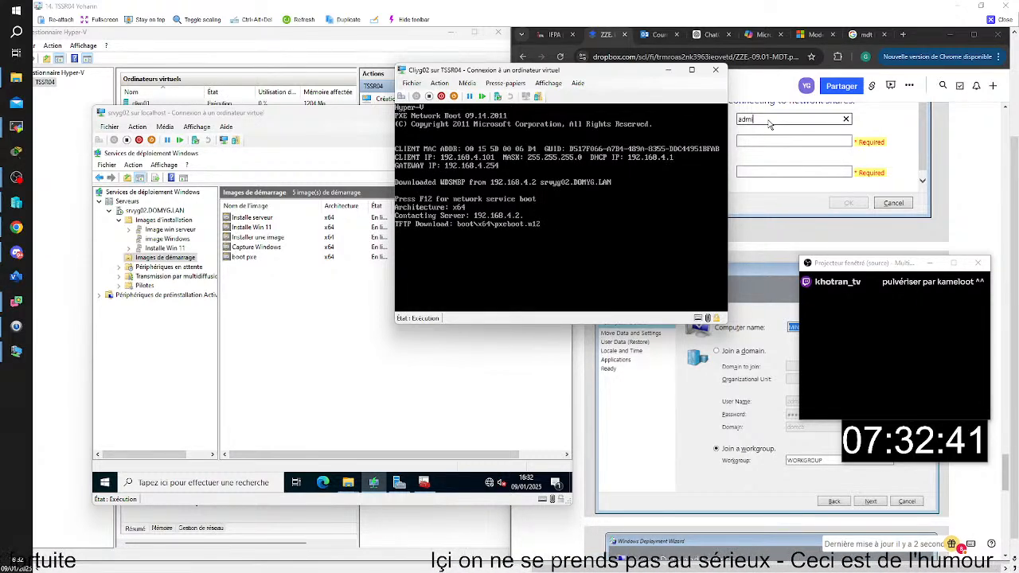
{"action": "key", "text": "Down"}
{"action": "key", "text": "Down"}
{"action": "key", "text": "Down"}
{"action": "key", "text": "Down"}
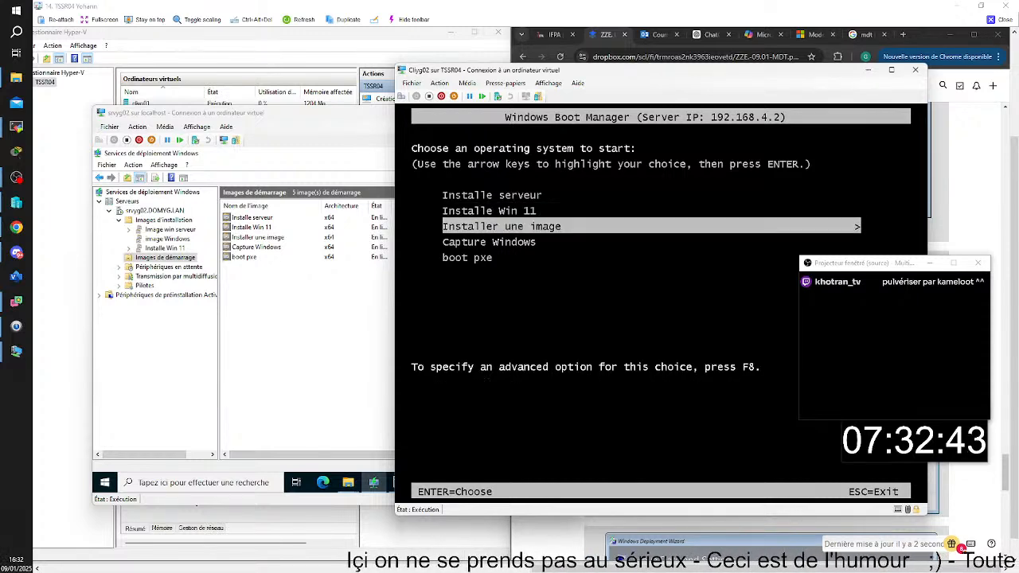
{"action": "key", "text": "Return"}
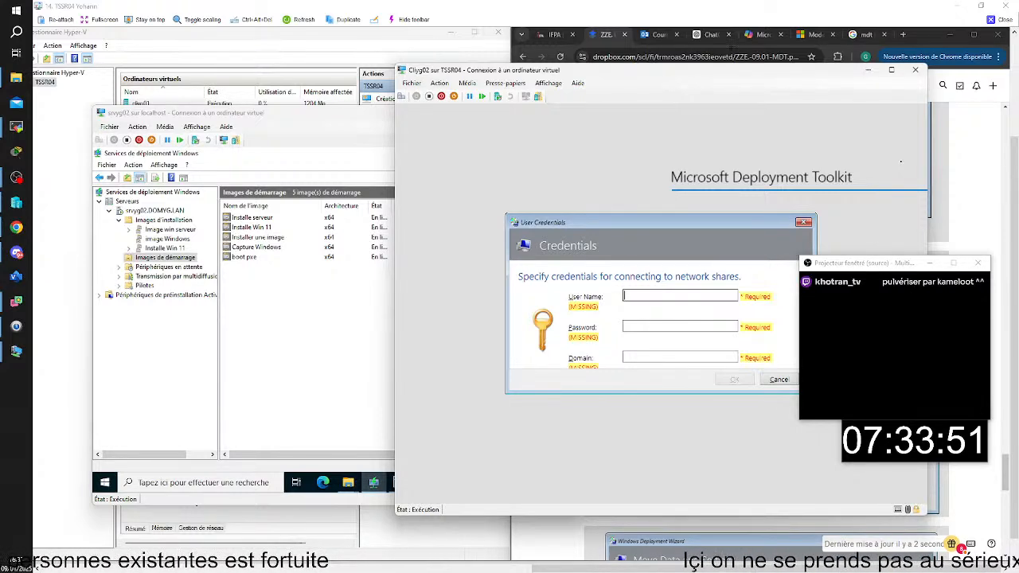
On srvyg02, open Bootstrap.ini for editing from the MDT Deployment Share's rules in Deployment Workbench
{"action": "left_click", "coordinate": [868, 71]}
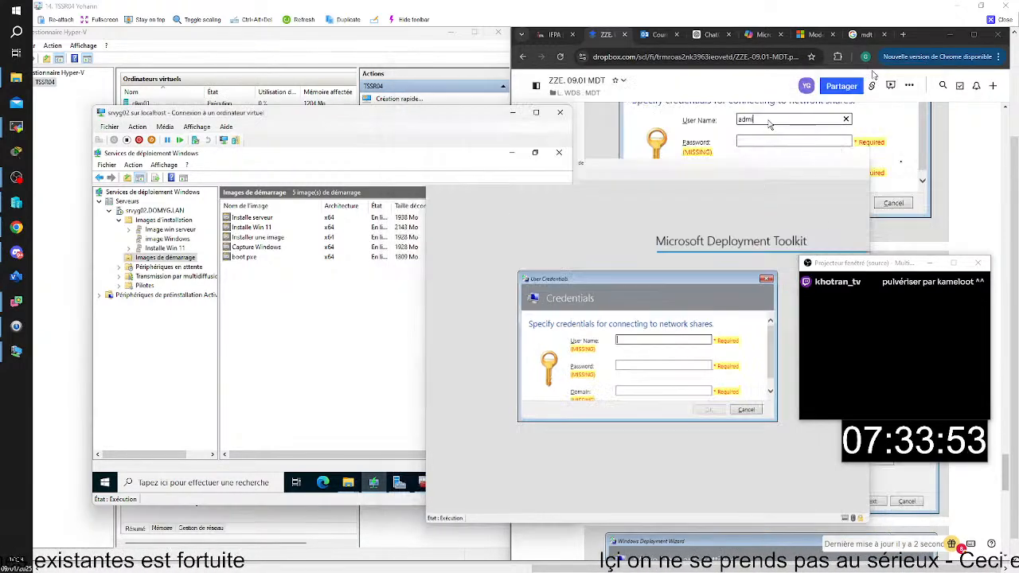
{"action": "left_click", "coordinate": [423, 487]}
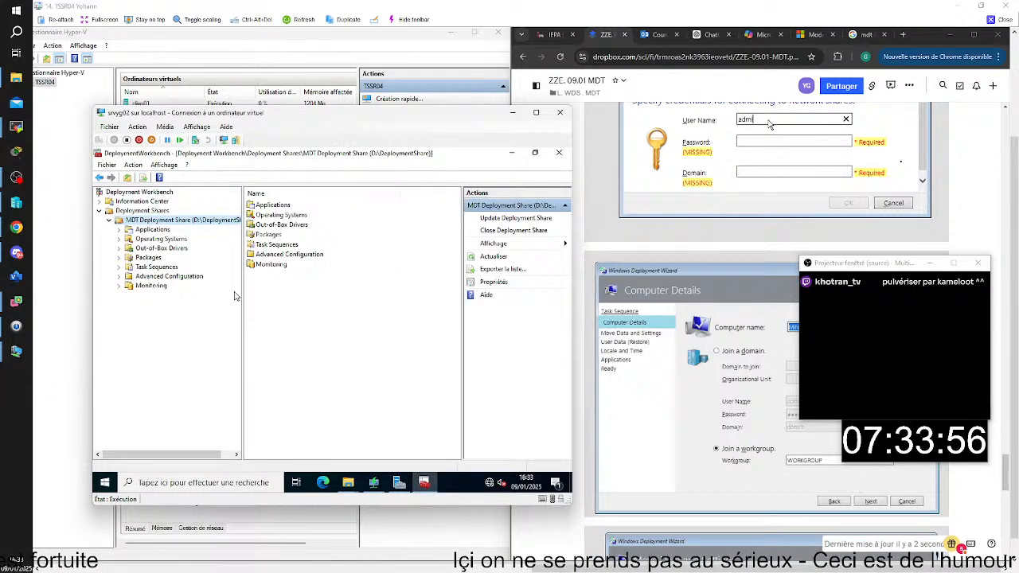
{"action": "right_click", "coordinate": [189, 220]}
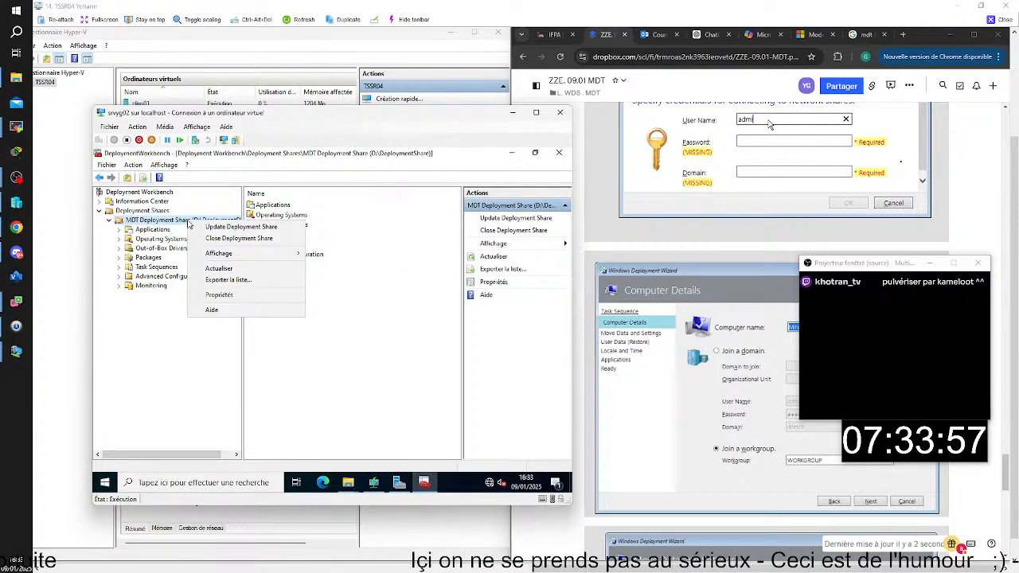
{"action": "left_click", "coordinate": [220, 295]}
{"action": "left_click", "coordinate": [522, 435]}
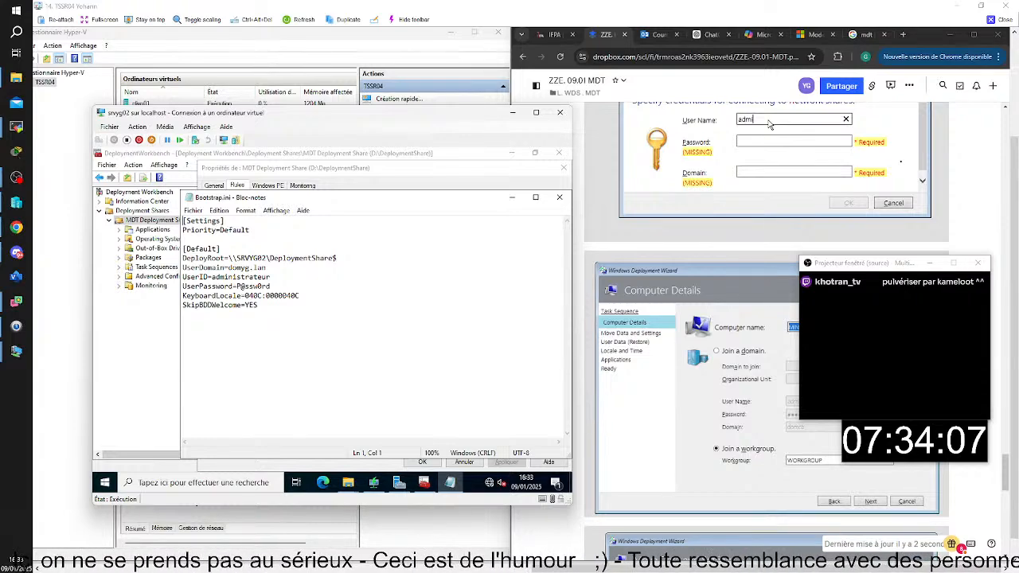
Remove the trailing spaces after the UserPassword and UserDomain values in Bootstrap.ini, check the remaining lines, and save and close the file
{"action": "left_click", "coordinate": [275, 287]}
{"action": "key", "text": "BackSpace"}
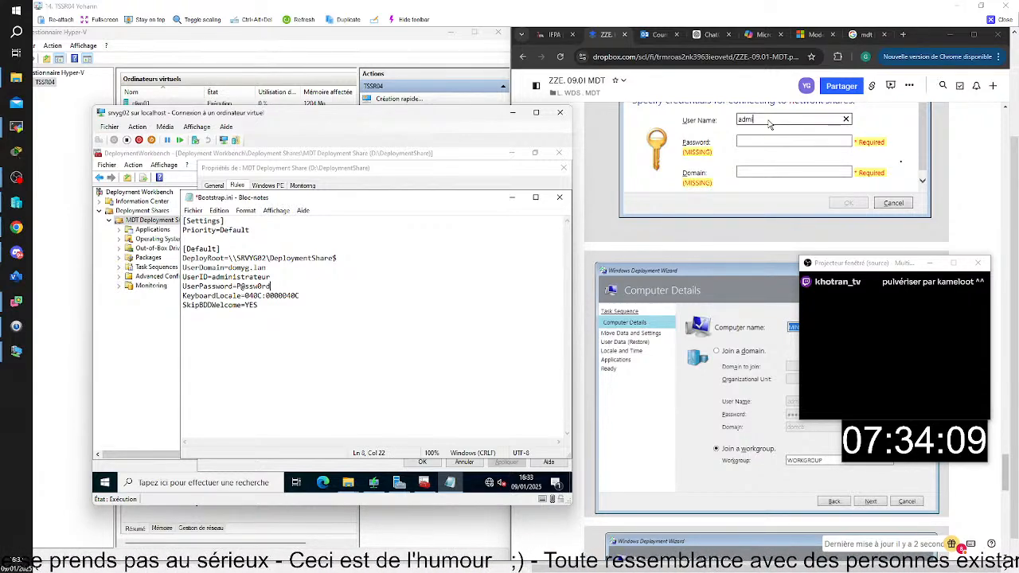
{"action": "key", "text": "BackSpace"}
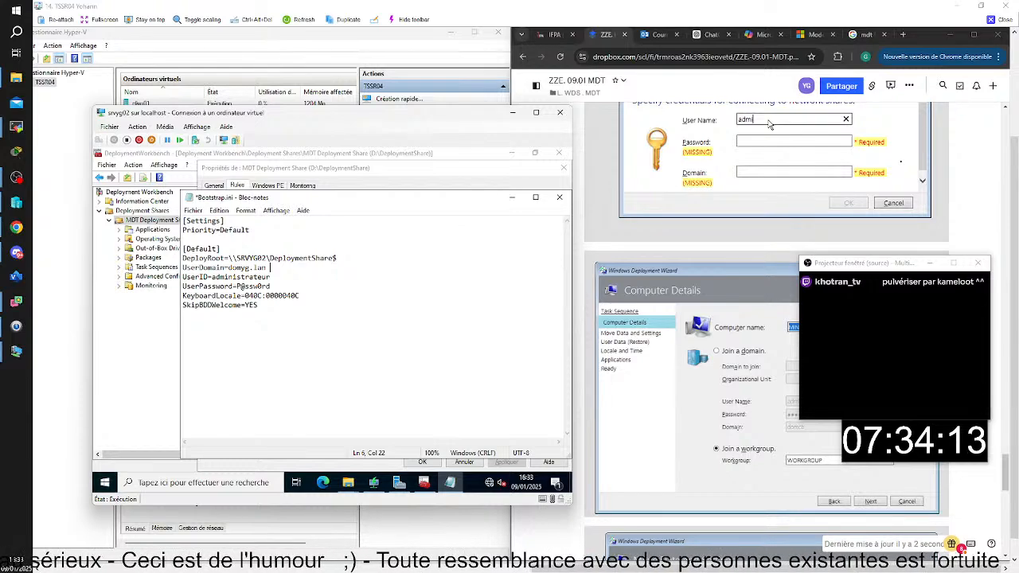
{"action": "key", "text": "Down"}
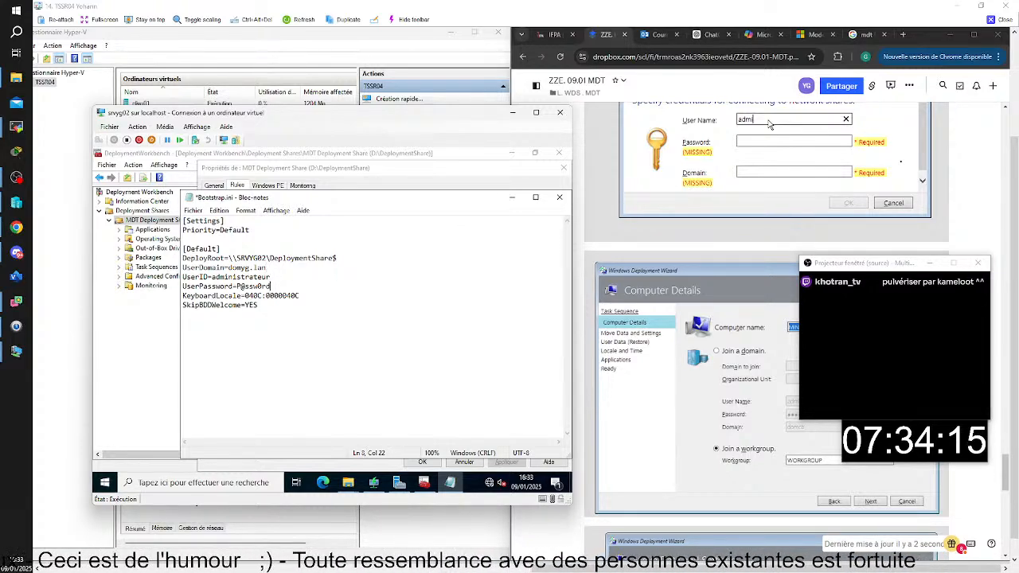
{"action": "key", "text": "Down"}
{"action": "key", "text": "End"}
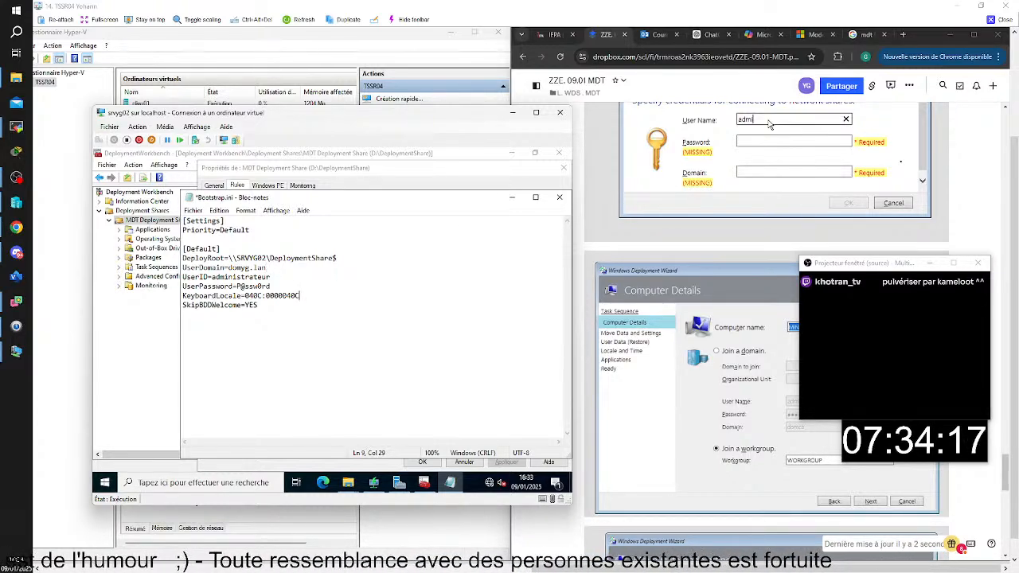
{"action": "key", "text": "Down"}
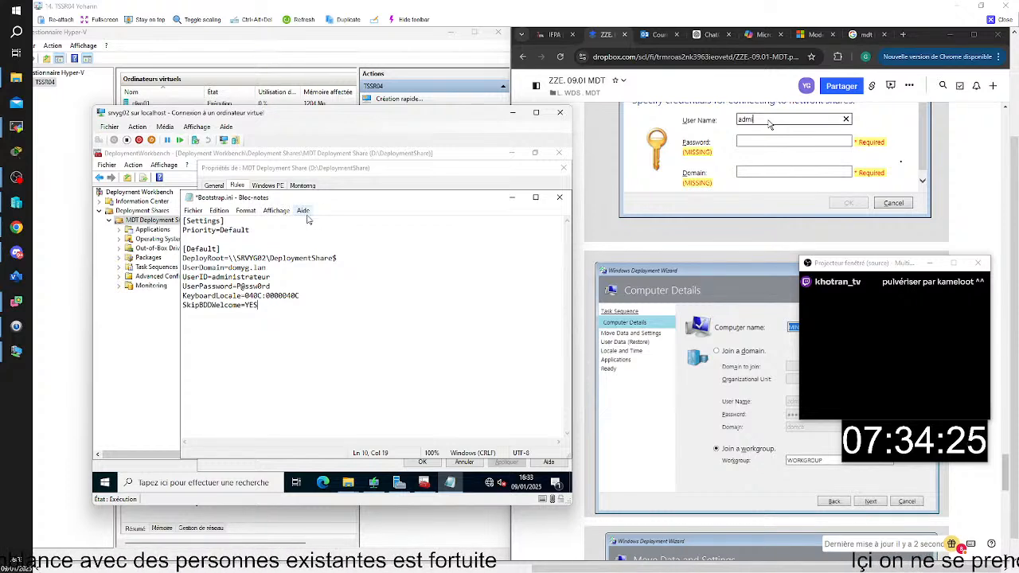
{"action": "key", "text": "ctrl+s"}
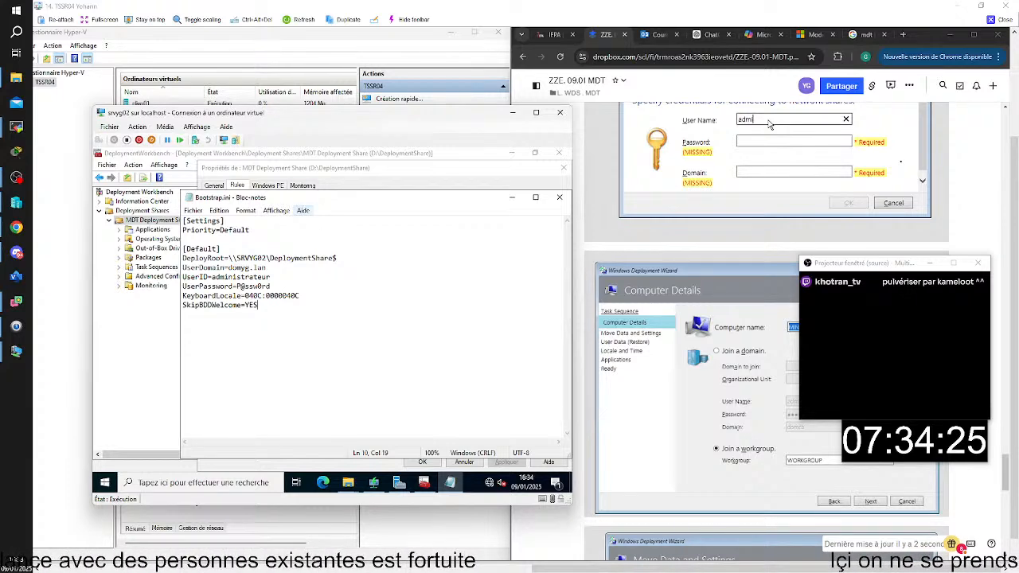
{"action": "left_click", "coordinate": [559, 197]}
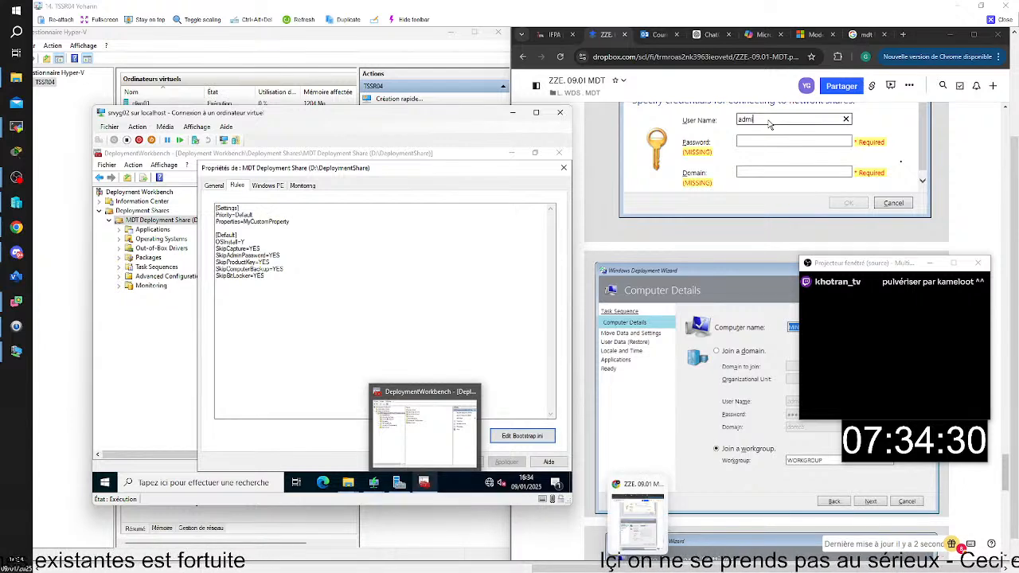
Test Cliyg02's keyboard layout by entering qwerty as the user name in the MDT credentials dialog
{"action": "mouse_move", "coordinate": [561, 537]}
{"action": "left_click", "coordinate": [593, 521]}
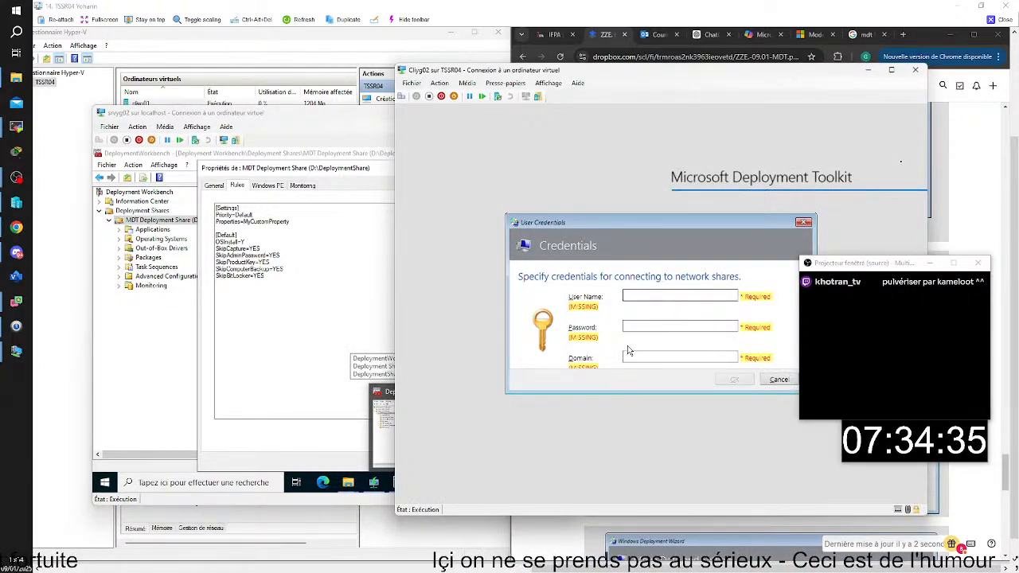
{"action": "left_click", "coordinate": [634, 294]}
{"action": "type", "text": "qwerty"}
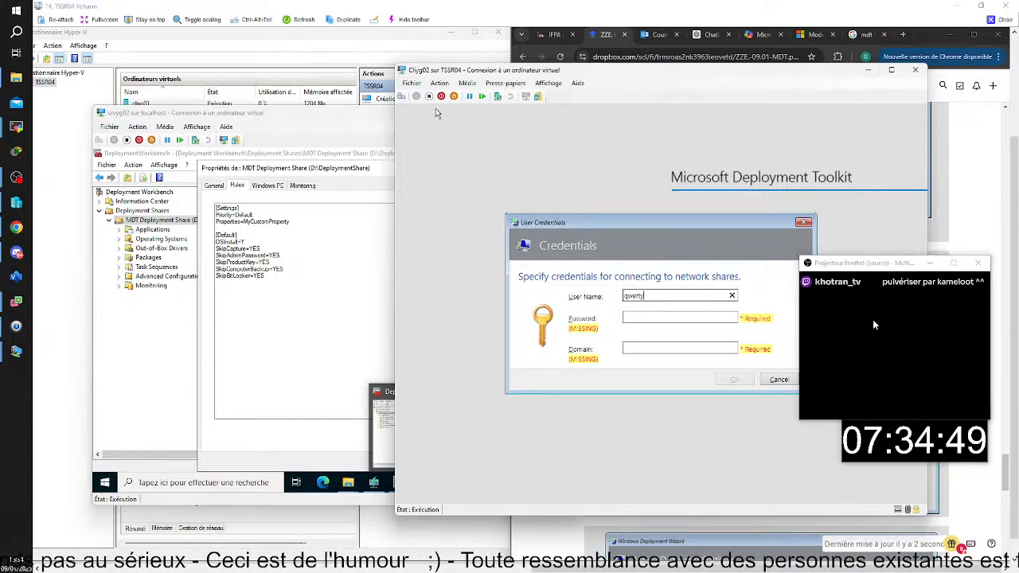
Compare srvyg02's Bootstrap.ini with Copilot's sample, rename the KeyboardLocale parameter as KeyboardLocalepe, save the file and accept the share's properties
{"action": "left_click", "coordinate": [366, 112]}
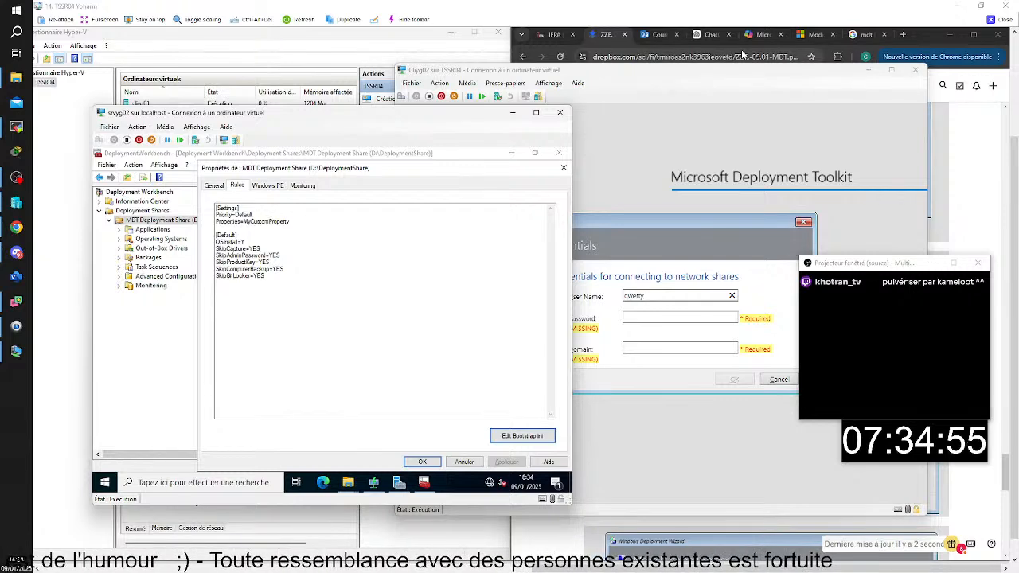
{"action": "left_click", "coordinate": [770, 35]}
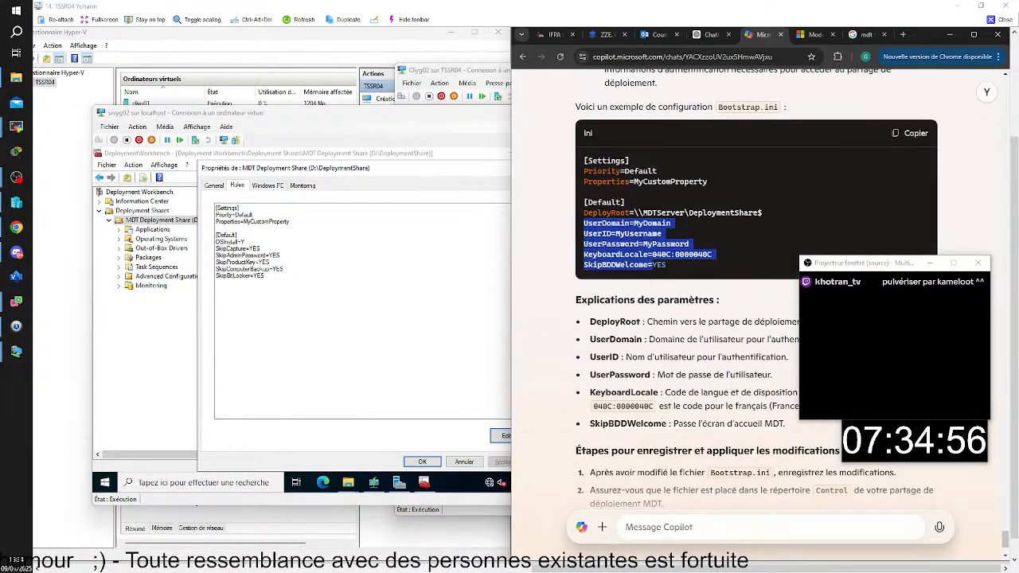
{"action": "left_click", "coordinate": [759, 253]}
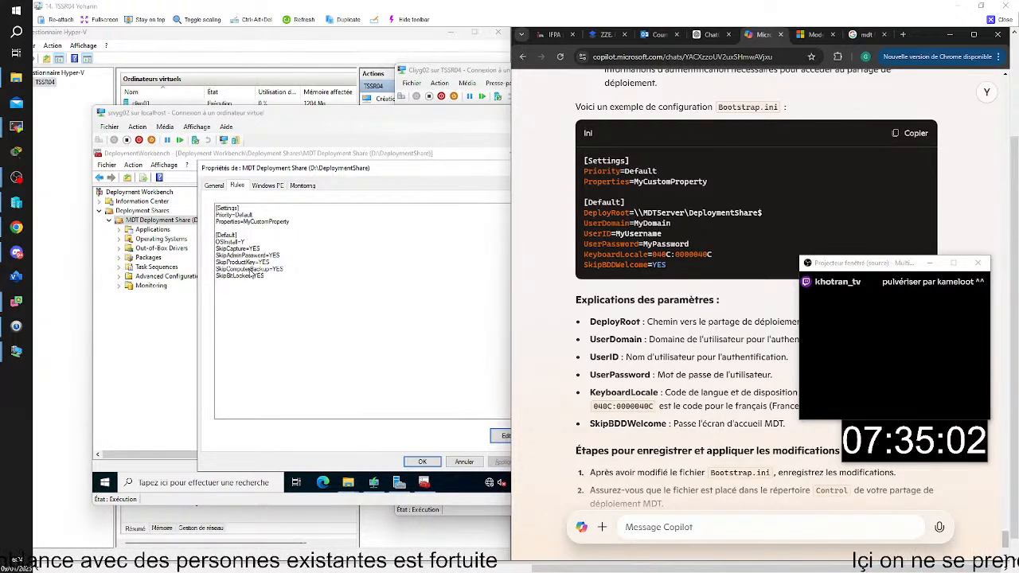
{"action": "left_click", "coordinate": [504, 439]}
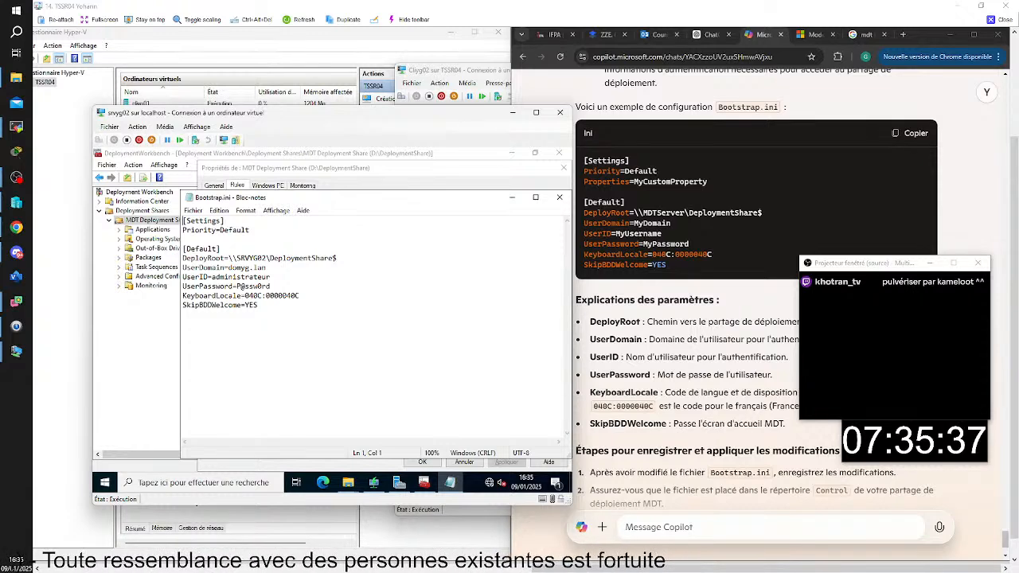
{"action": "scroll", "coordinate": [780, 362], "scroll_direction": "down", "scroll_amount": 2}
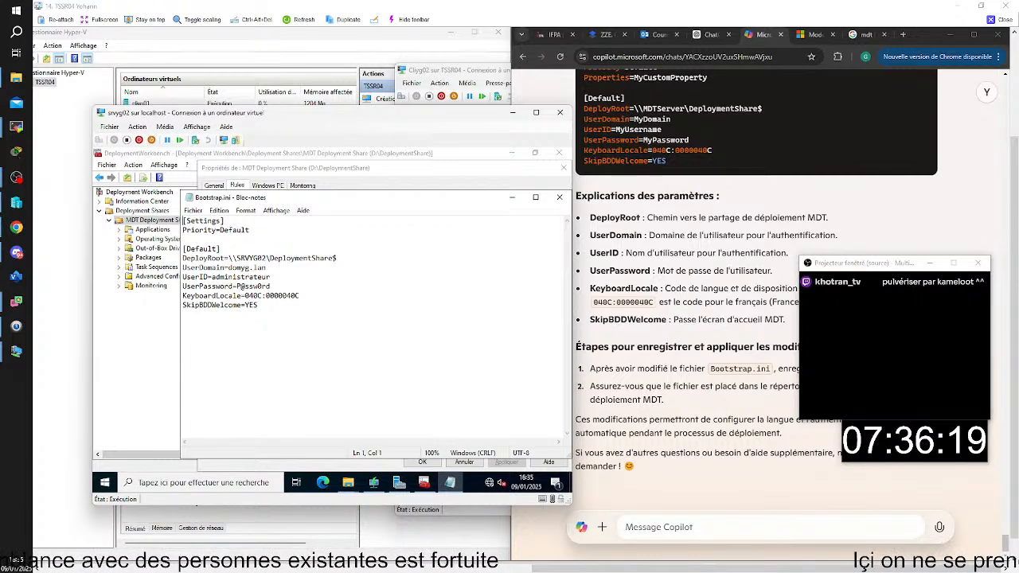
{"action": "left_click", "coordinate": [237, 296]}
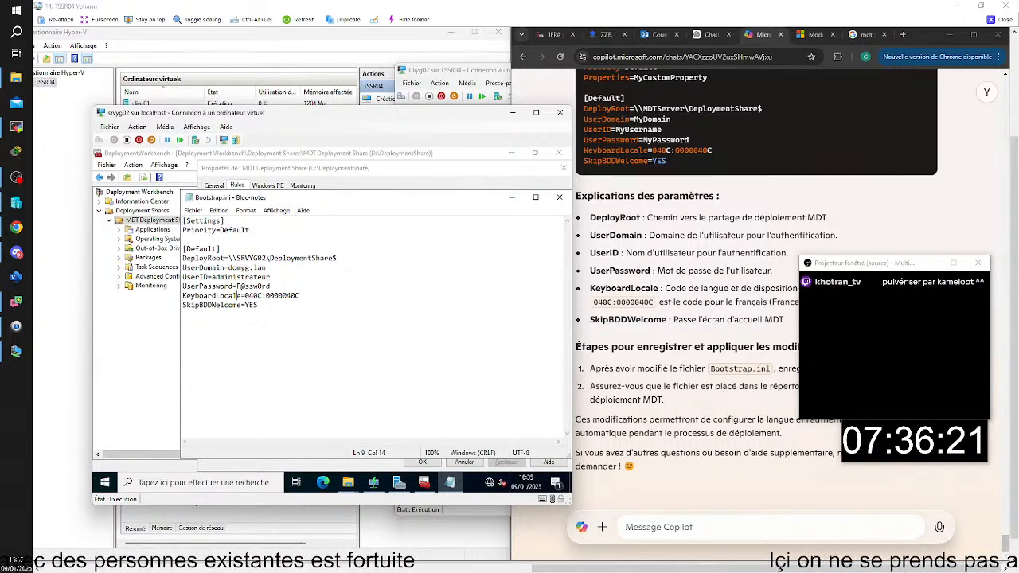
{"action": "key", "text": "Right"}
{"action": "type", "text": "pe"}
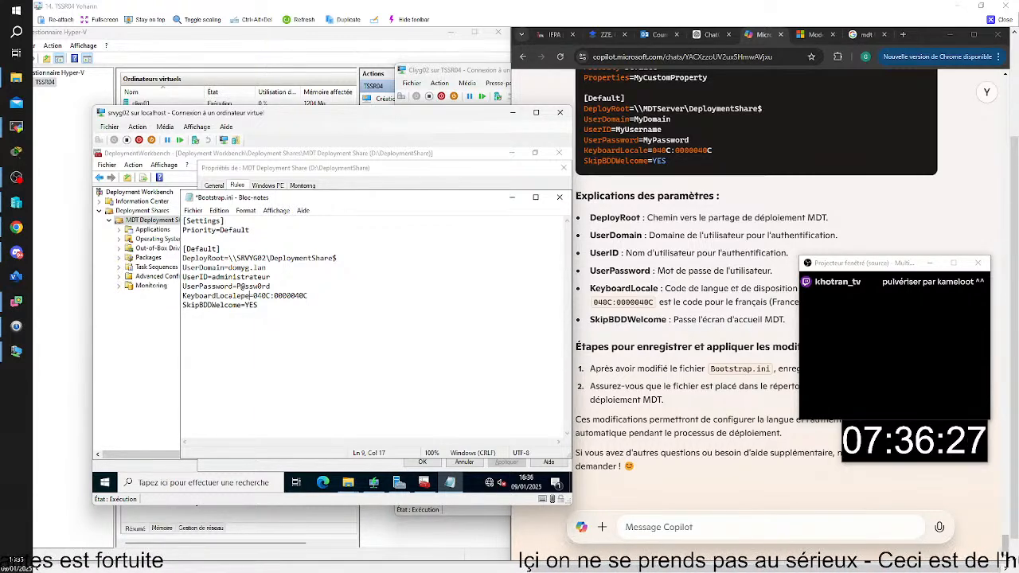
{"action": "key", "text": "ctrl+s"}
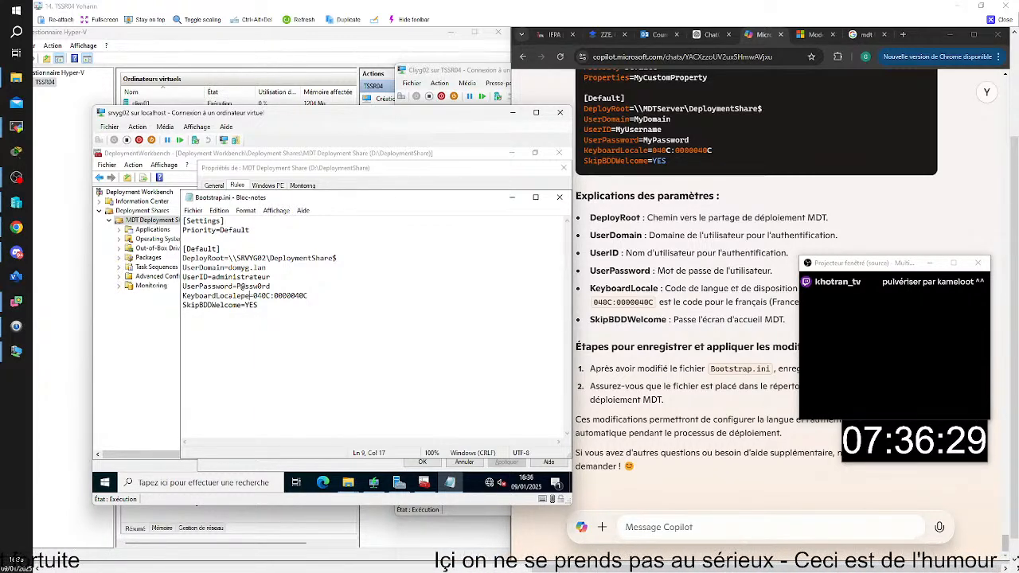
{"action": "left_click", "coordinate": [559, 197]}
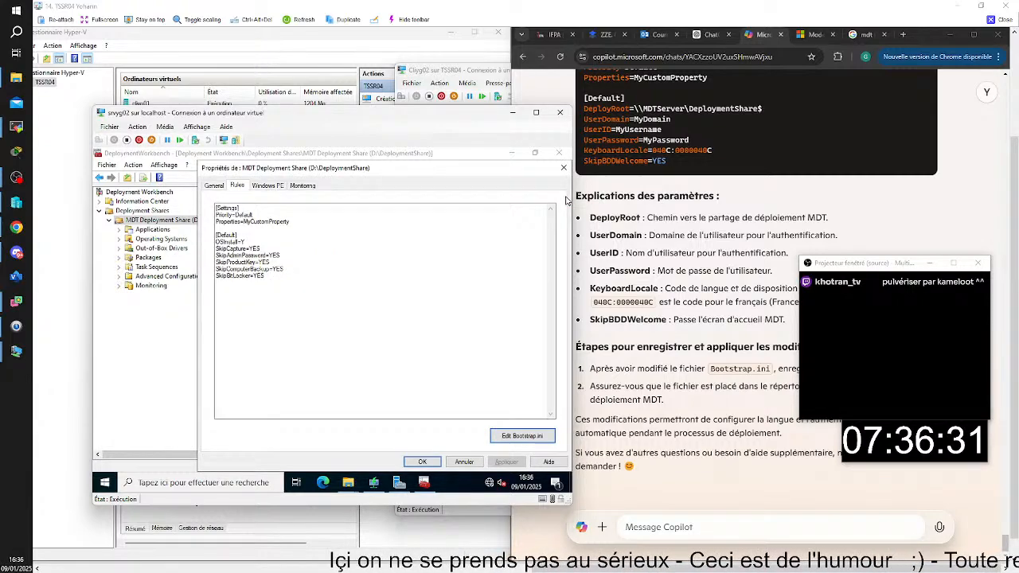
{"action": "left_click", "coordinate": [423, 462]}
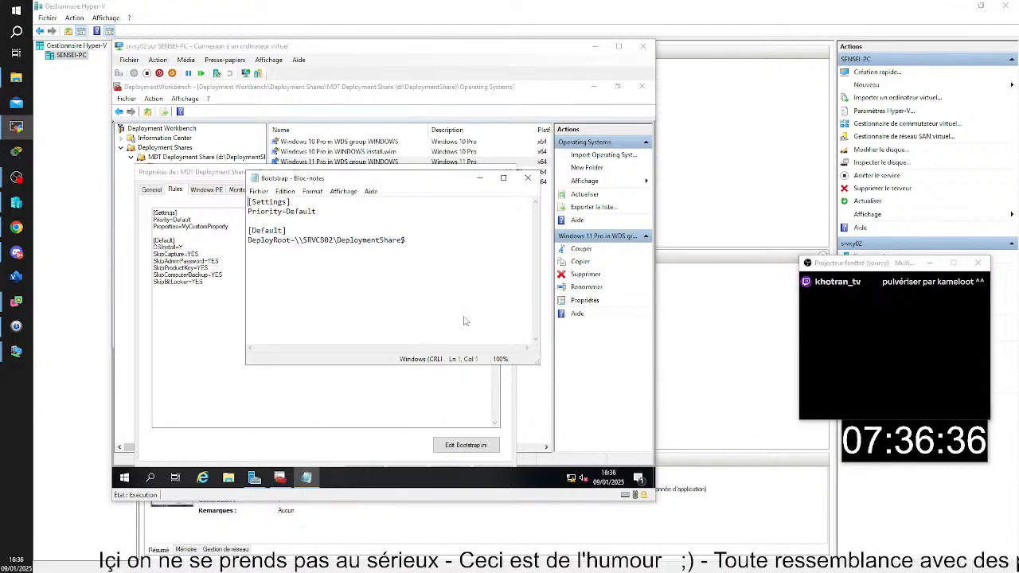
On SENSEI-PC, close the connection windows of the srvxy02 and CLIXY01 virtual machines
{"action": "left_click", "coordinate": [327, 290]}
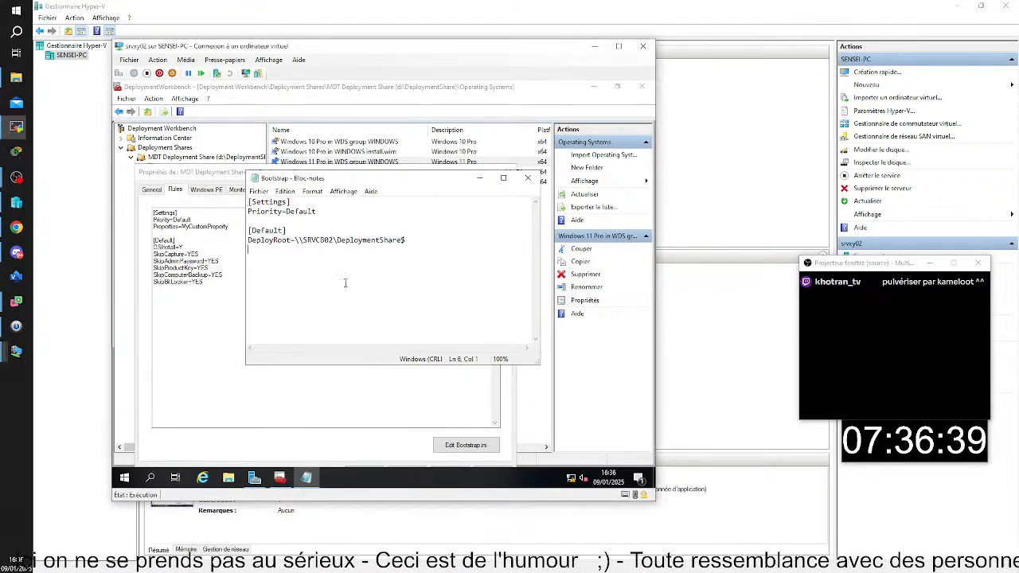
{"action": "left_click", "coordinate": [644, 47]}
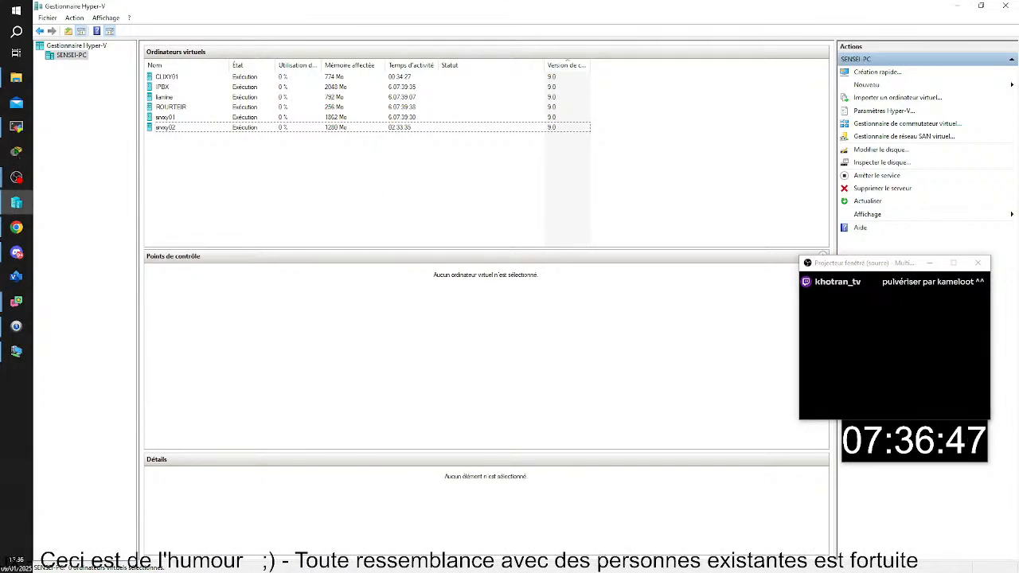
{"action": "left_click", "coordinate": [16, 350]}
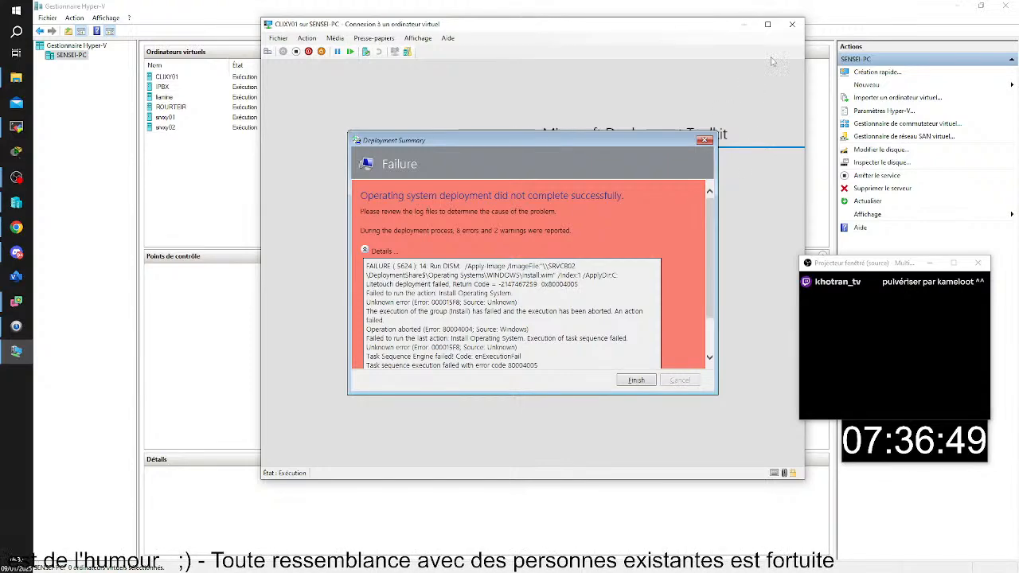
{"action": "left_click", "coordinate": [789, 25]}
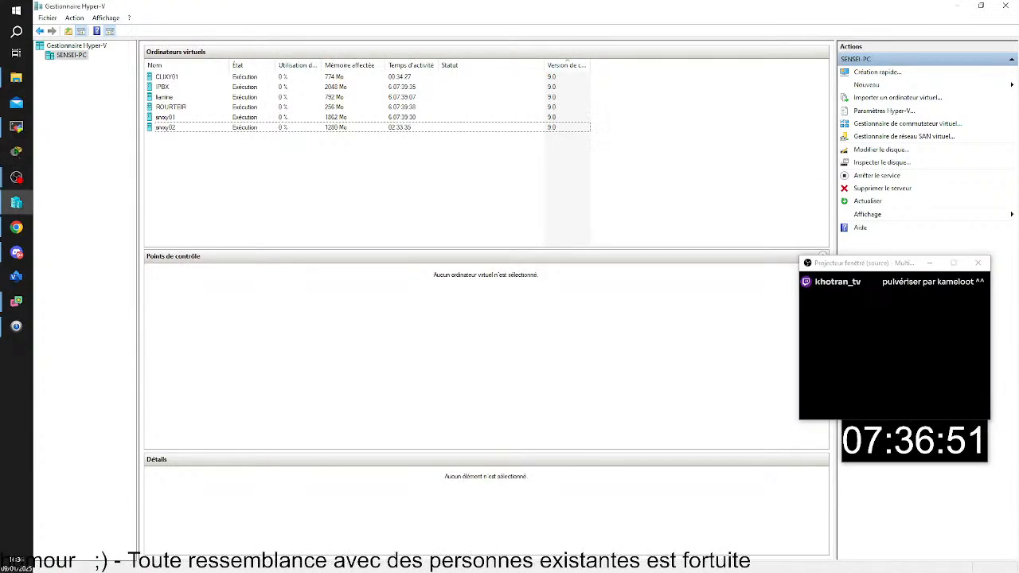